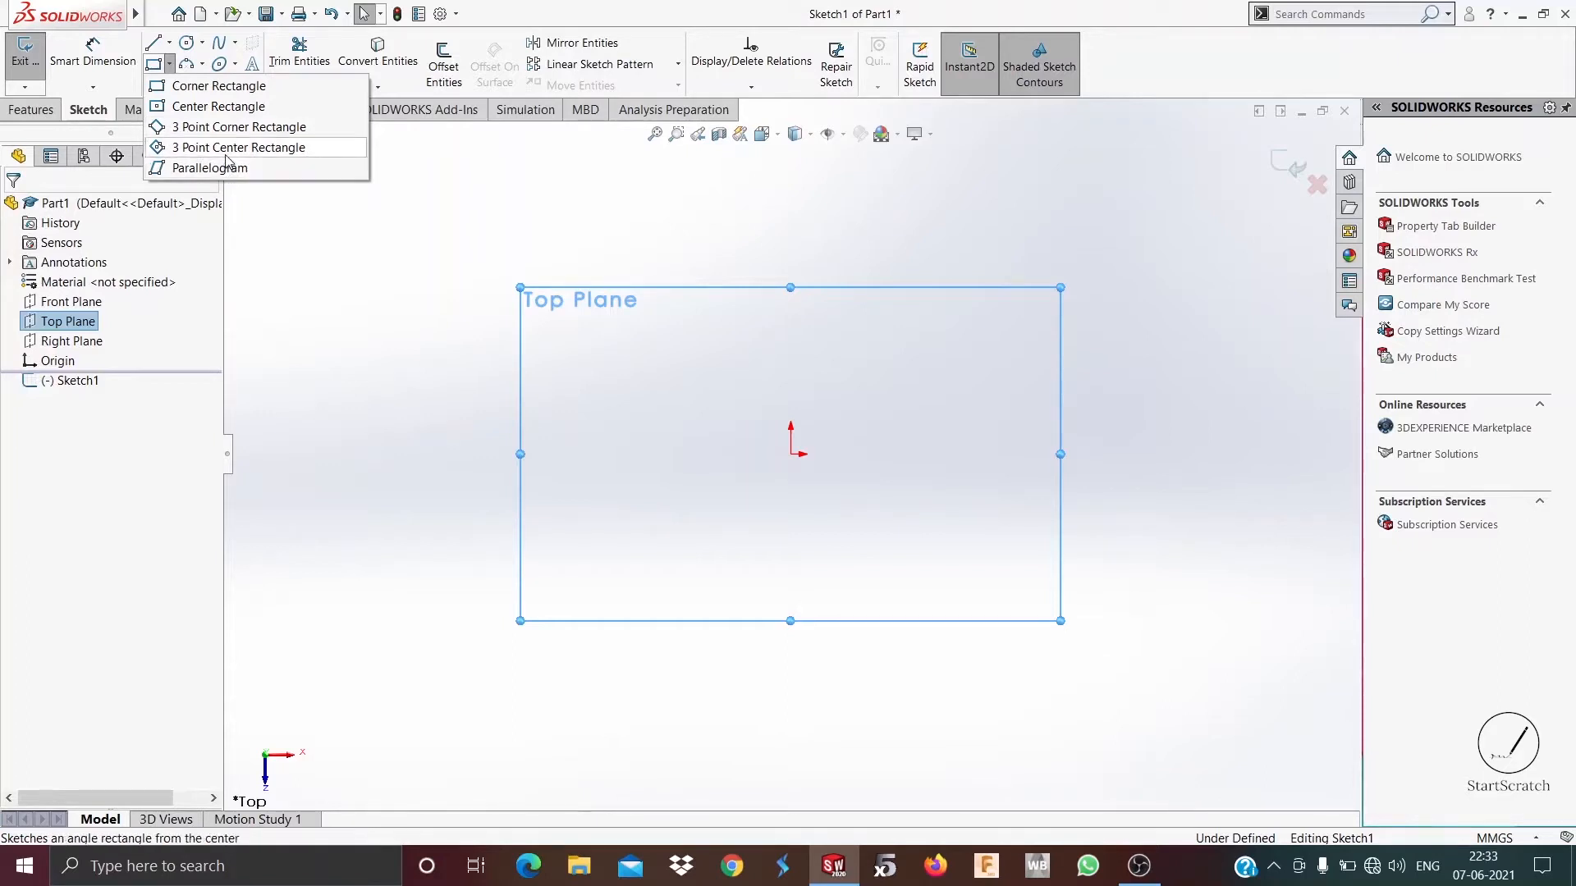
Sketch a corner rectangle about 80 mm high, starting at the origin and extending up and to the left
left_click(237, 86)
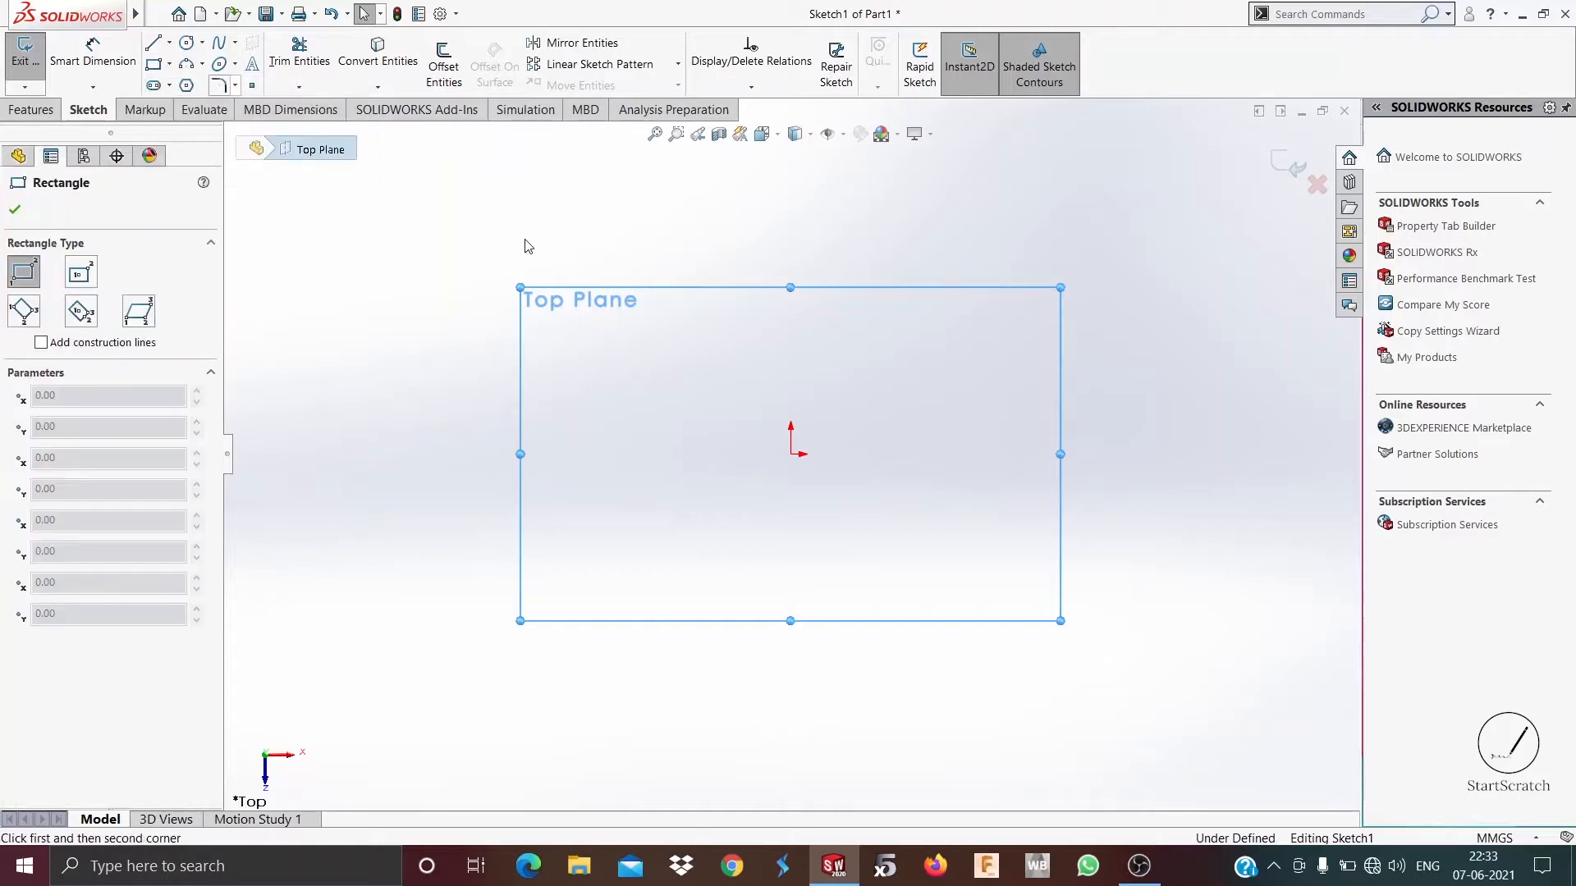
left_click(791, 454)
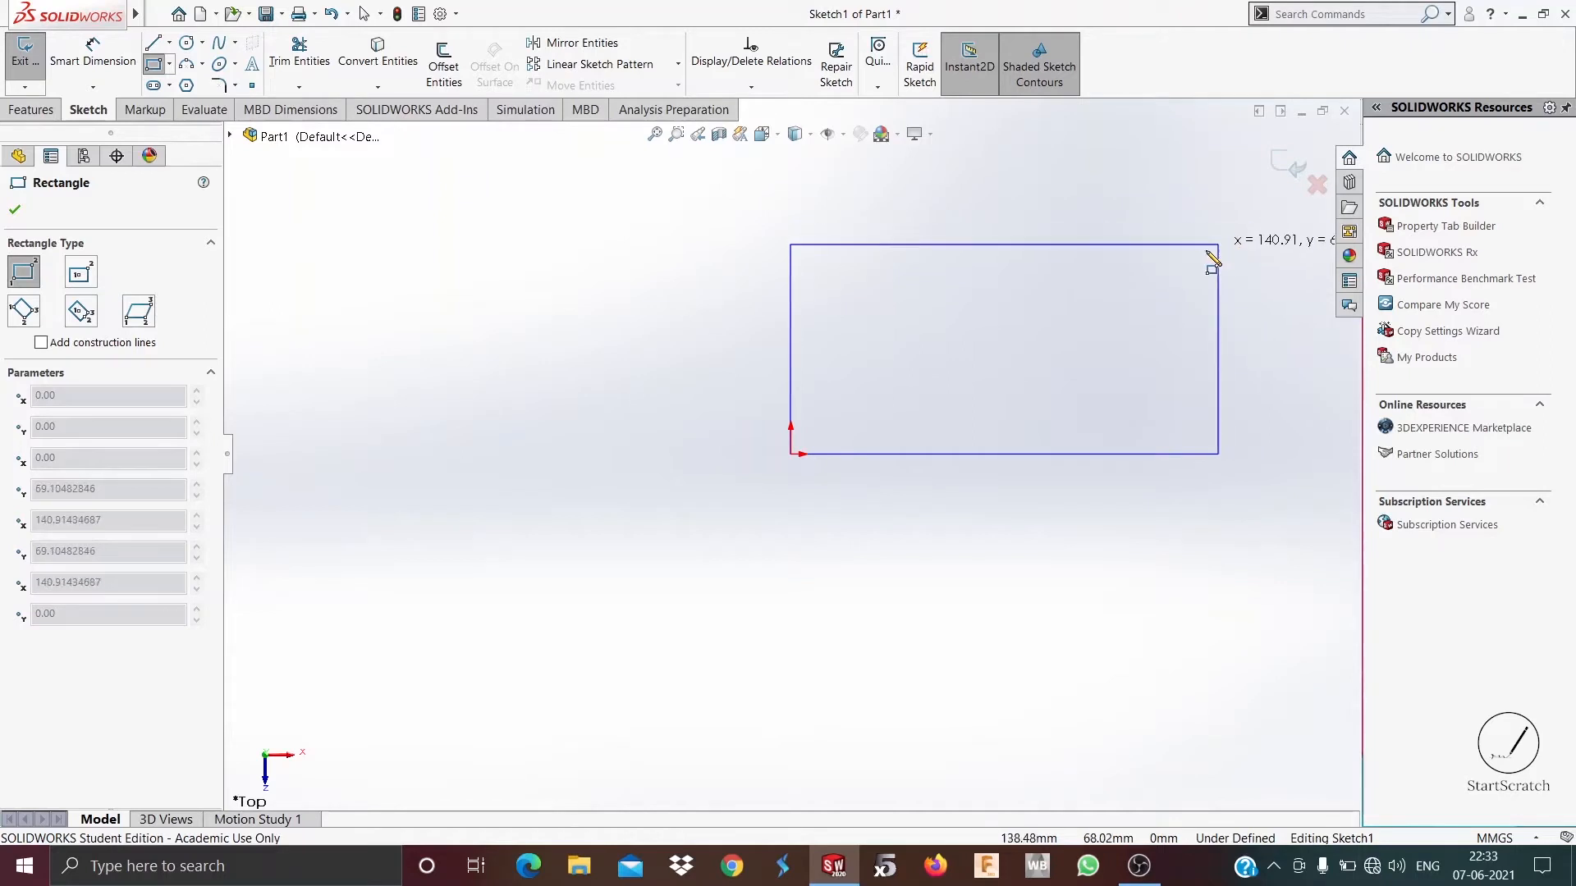
left_click(337, 238)
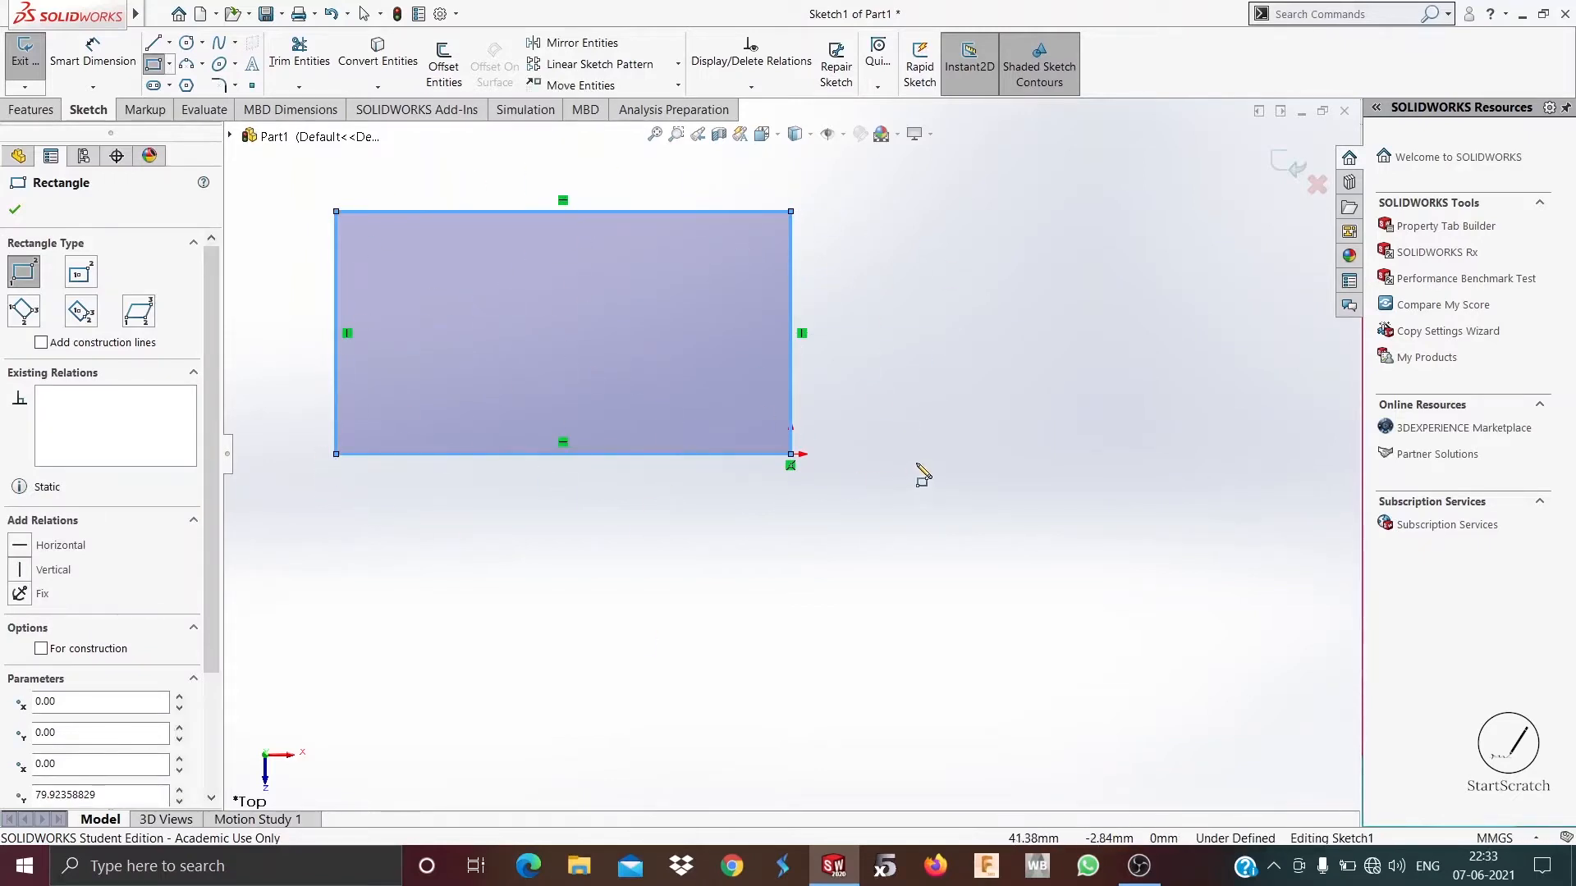
Sketch a center rectangle of about 84 × 87 mm below and to the right of the origin
left_click(170, 65)
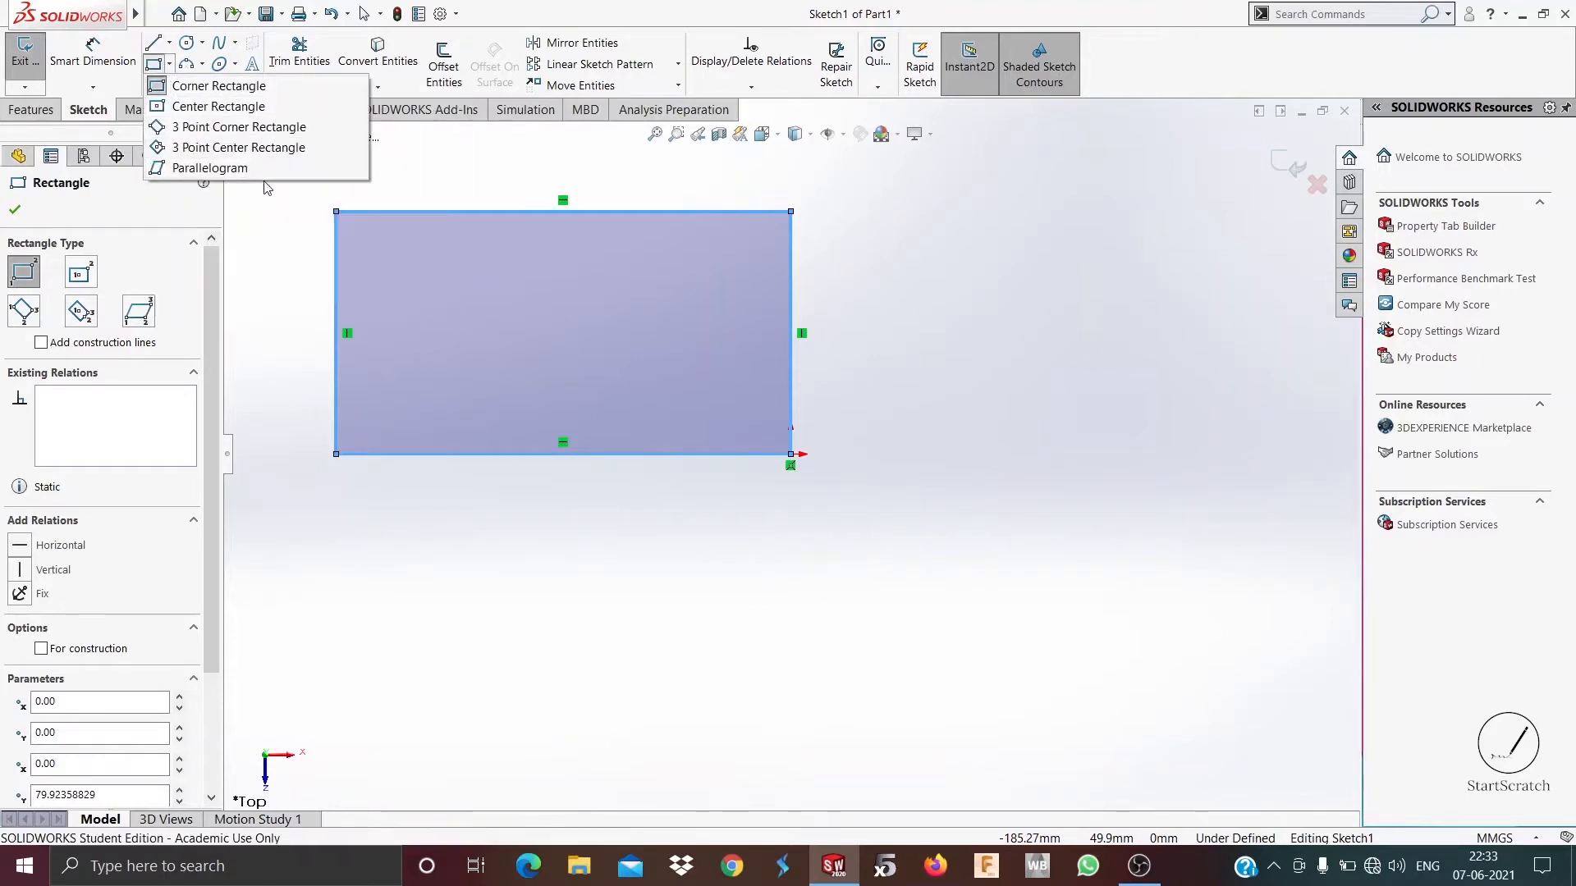
left_click(120, 271)
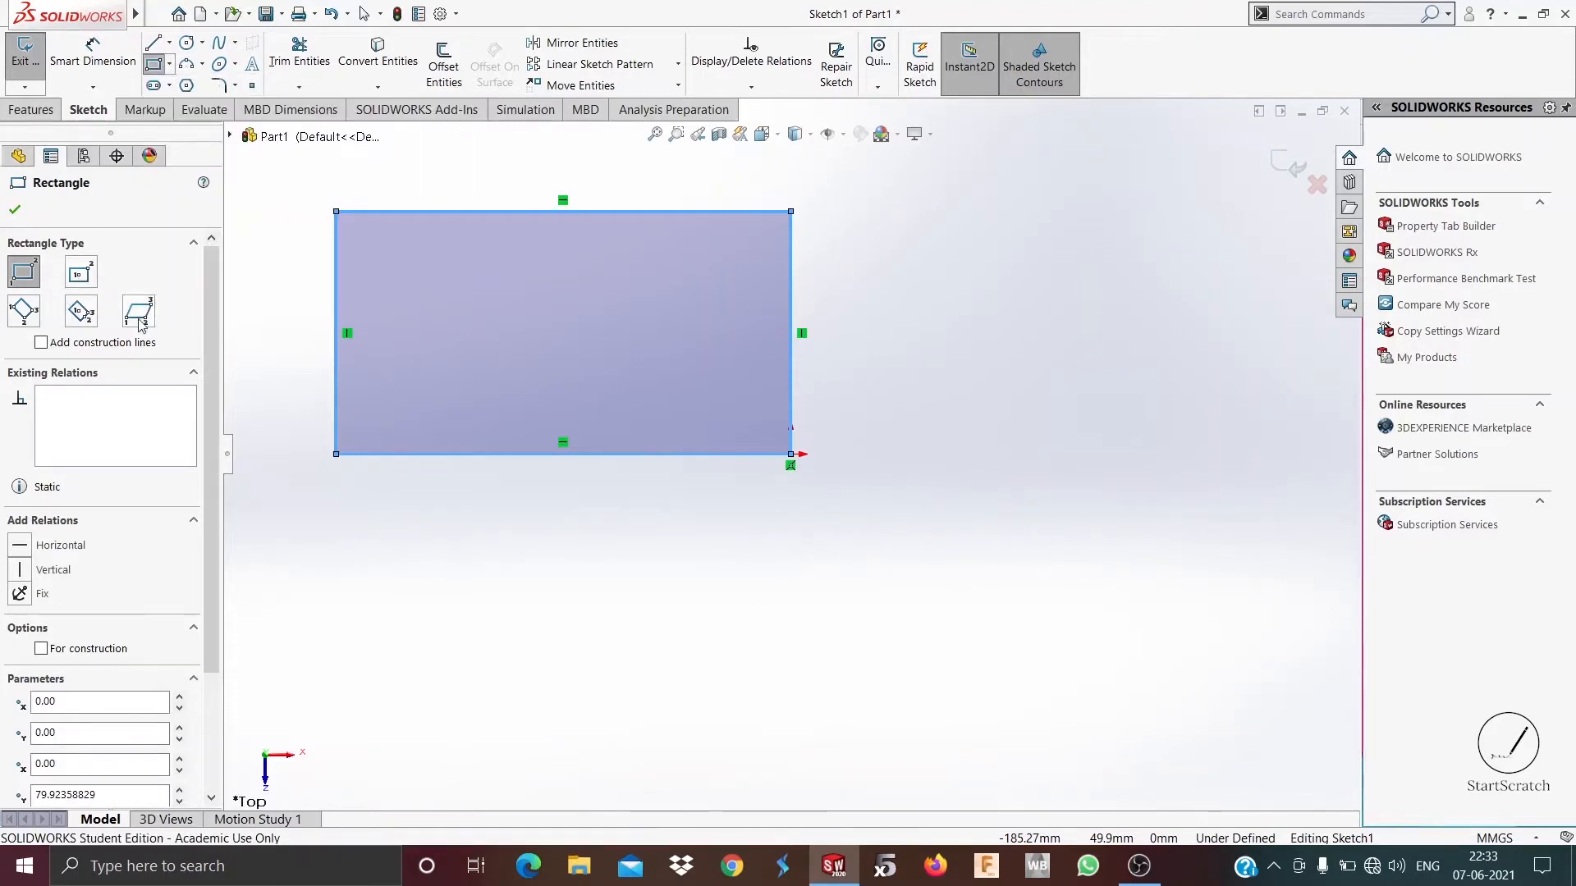
left_click(170, 66)
left_click(88, 274)
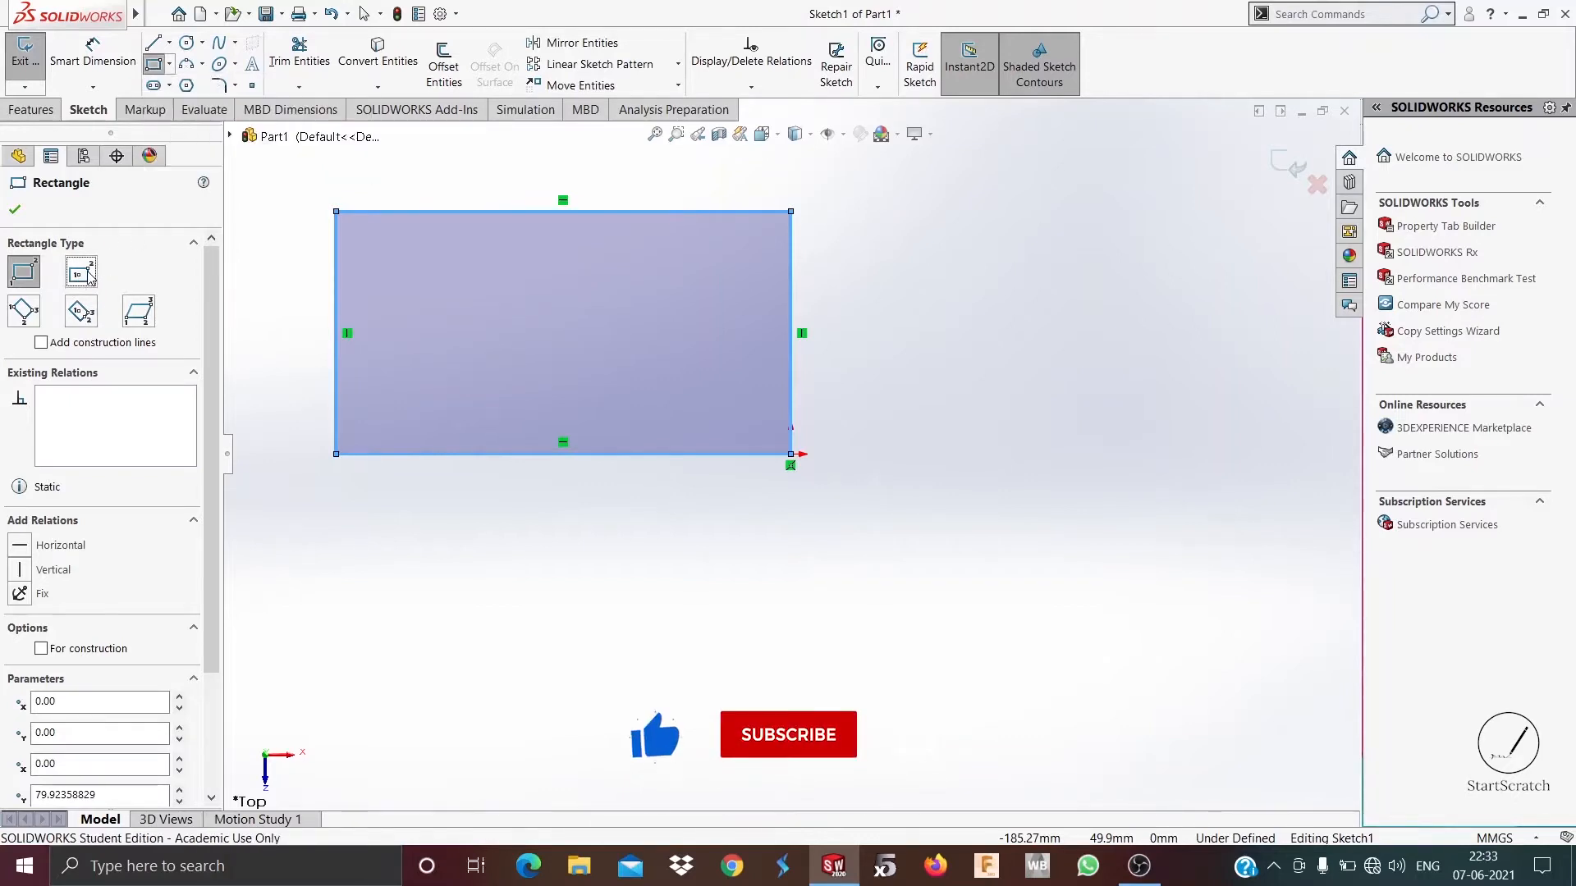
left_click(80, 273)
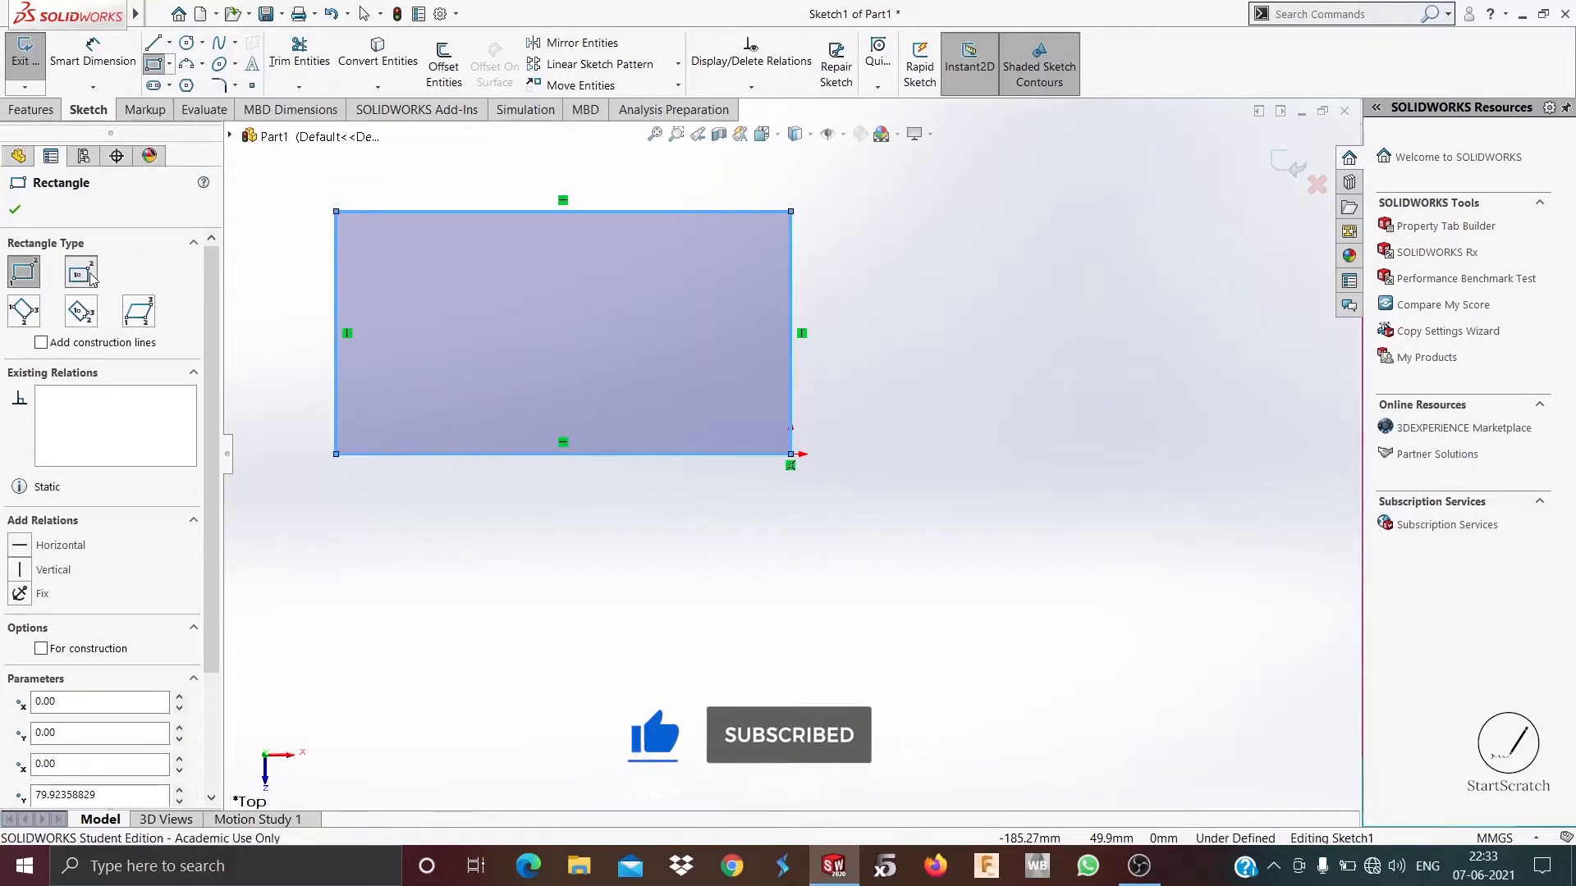
left_click(984, 530)
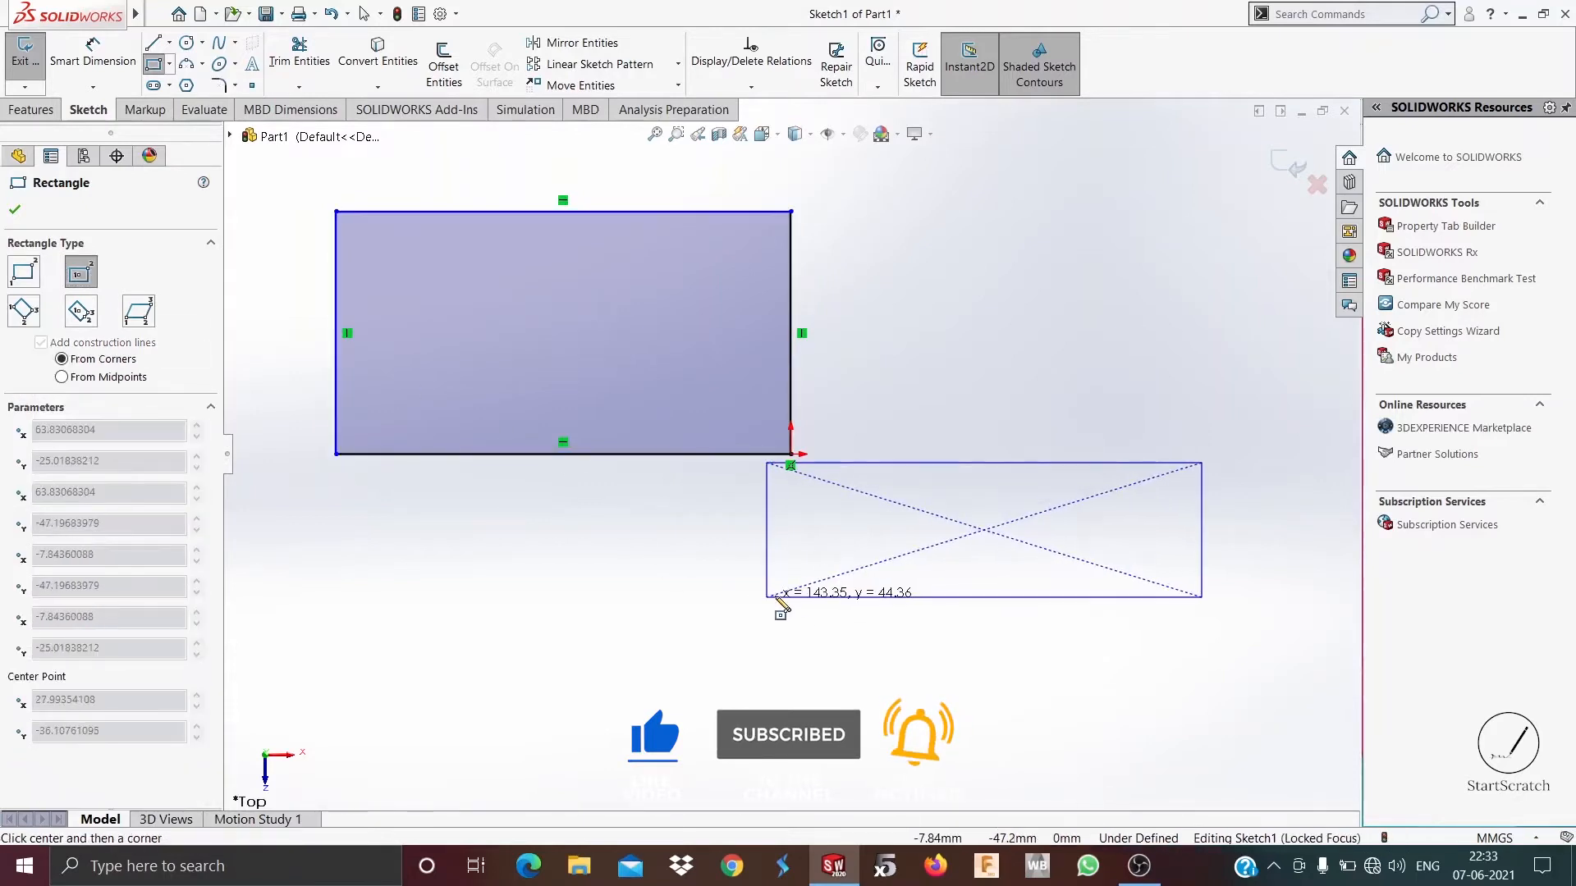
left_click(857, 662)
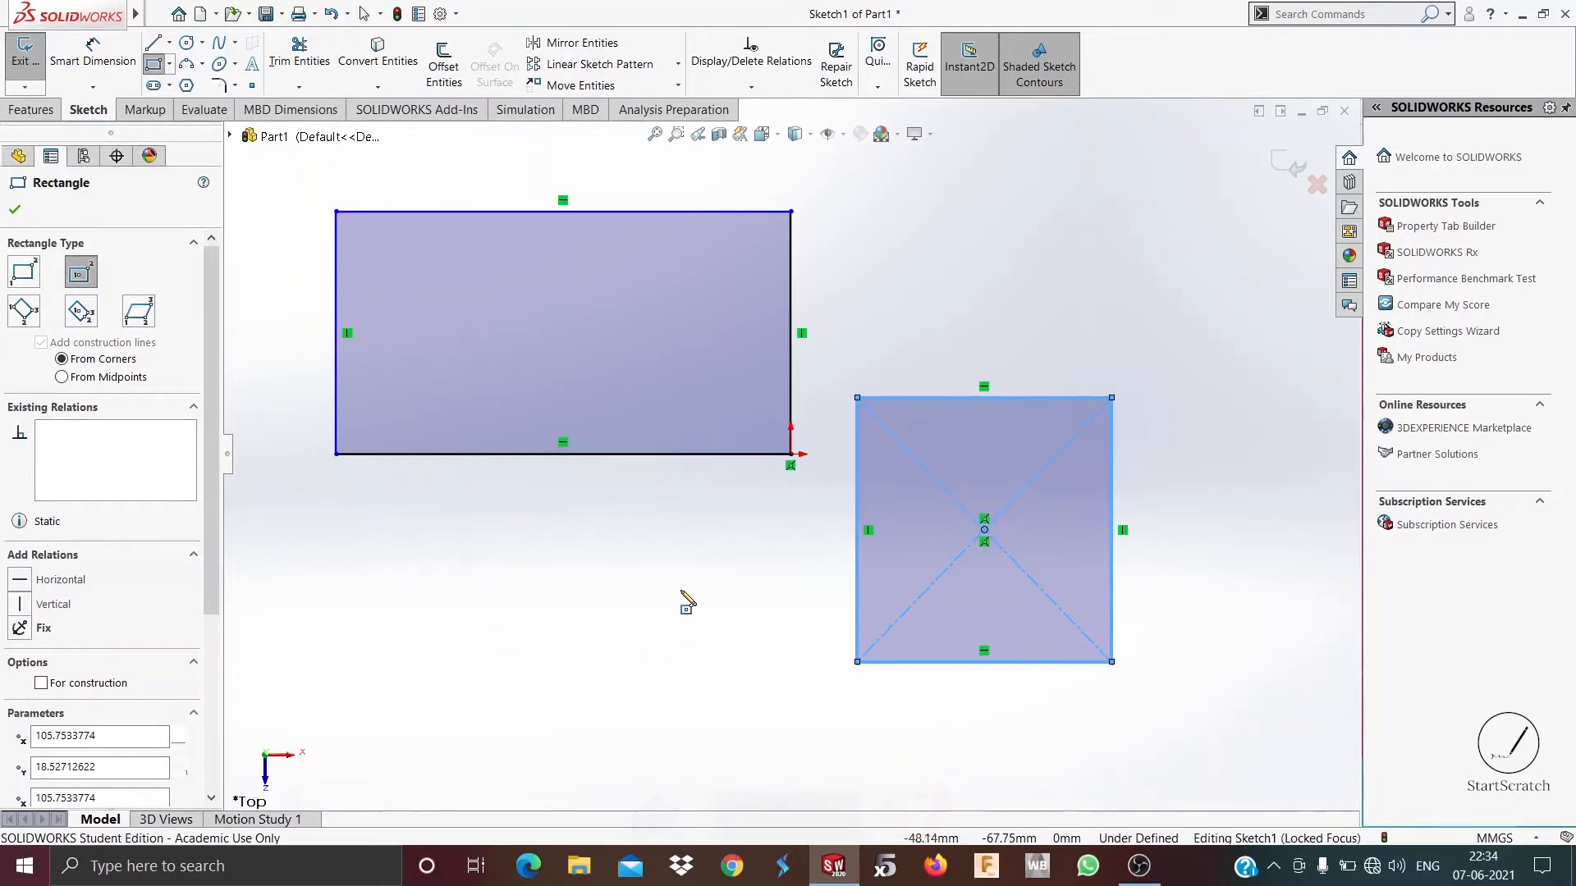
Sketch a corner rectangle of about 195 × 98 mm below the first rectangle
left_click(17, 270)
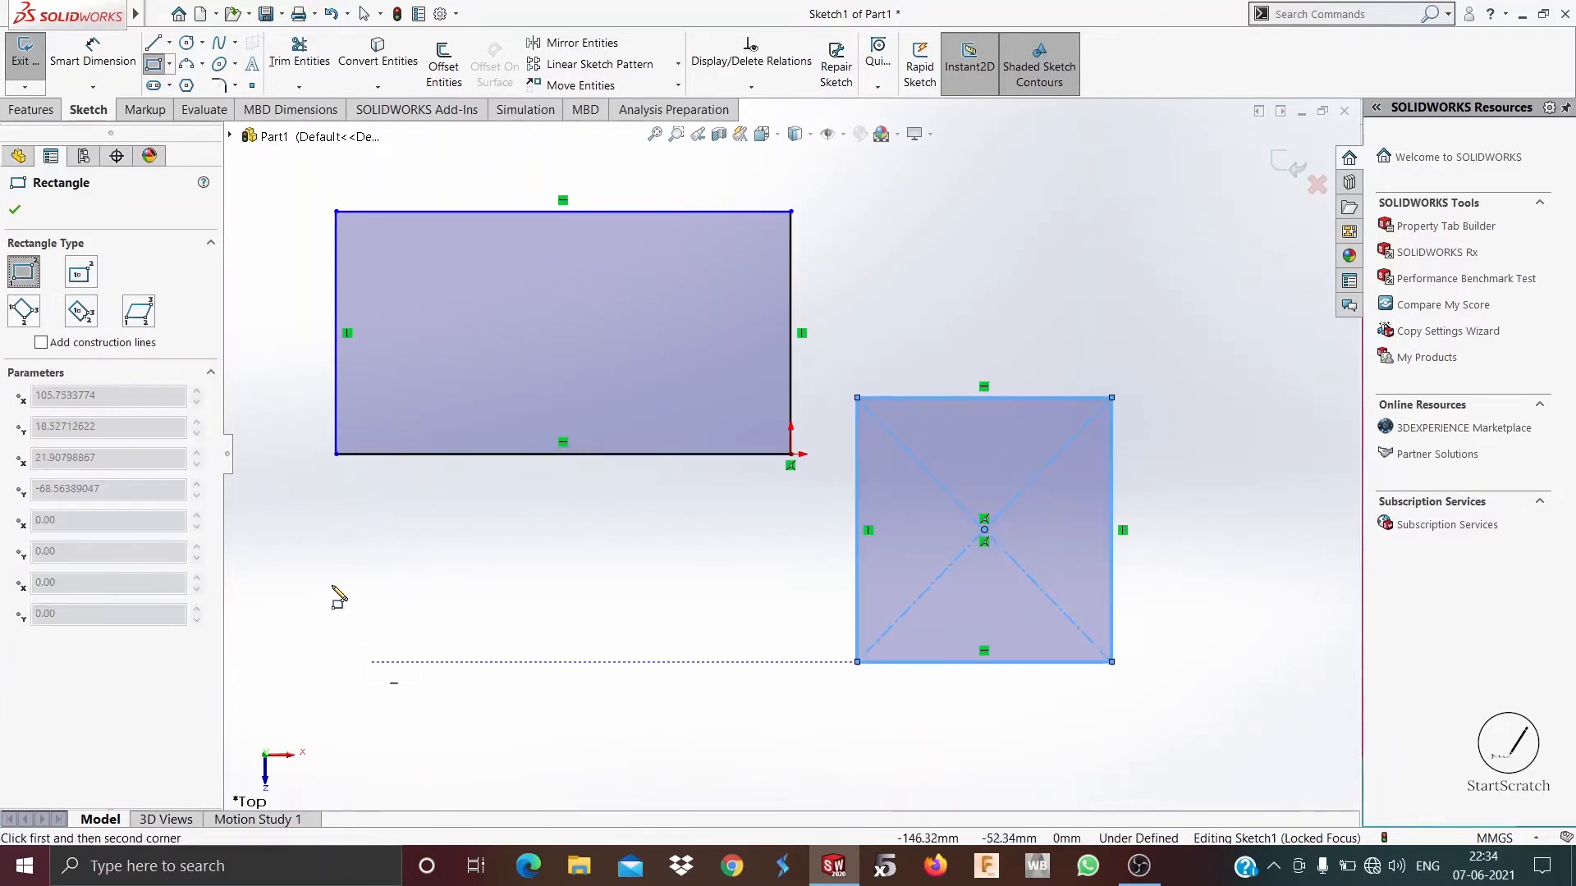
scroll(540, 566, "up", 2)
left_click(346, 532)
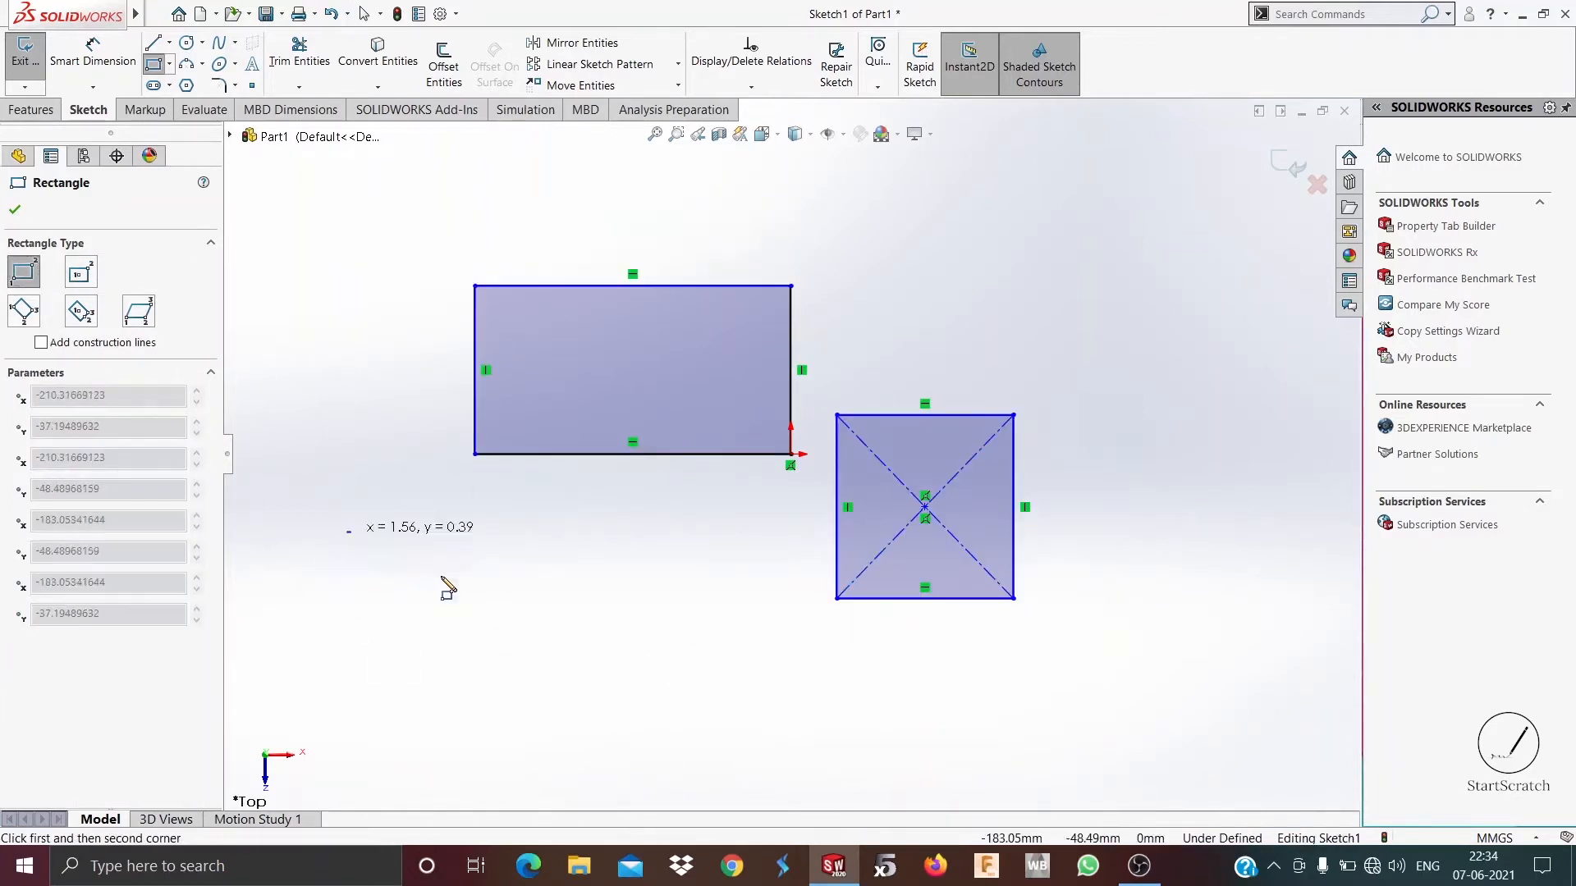
left_click(758, 738)
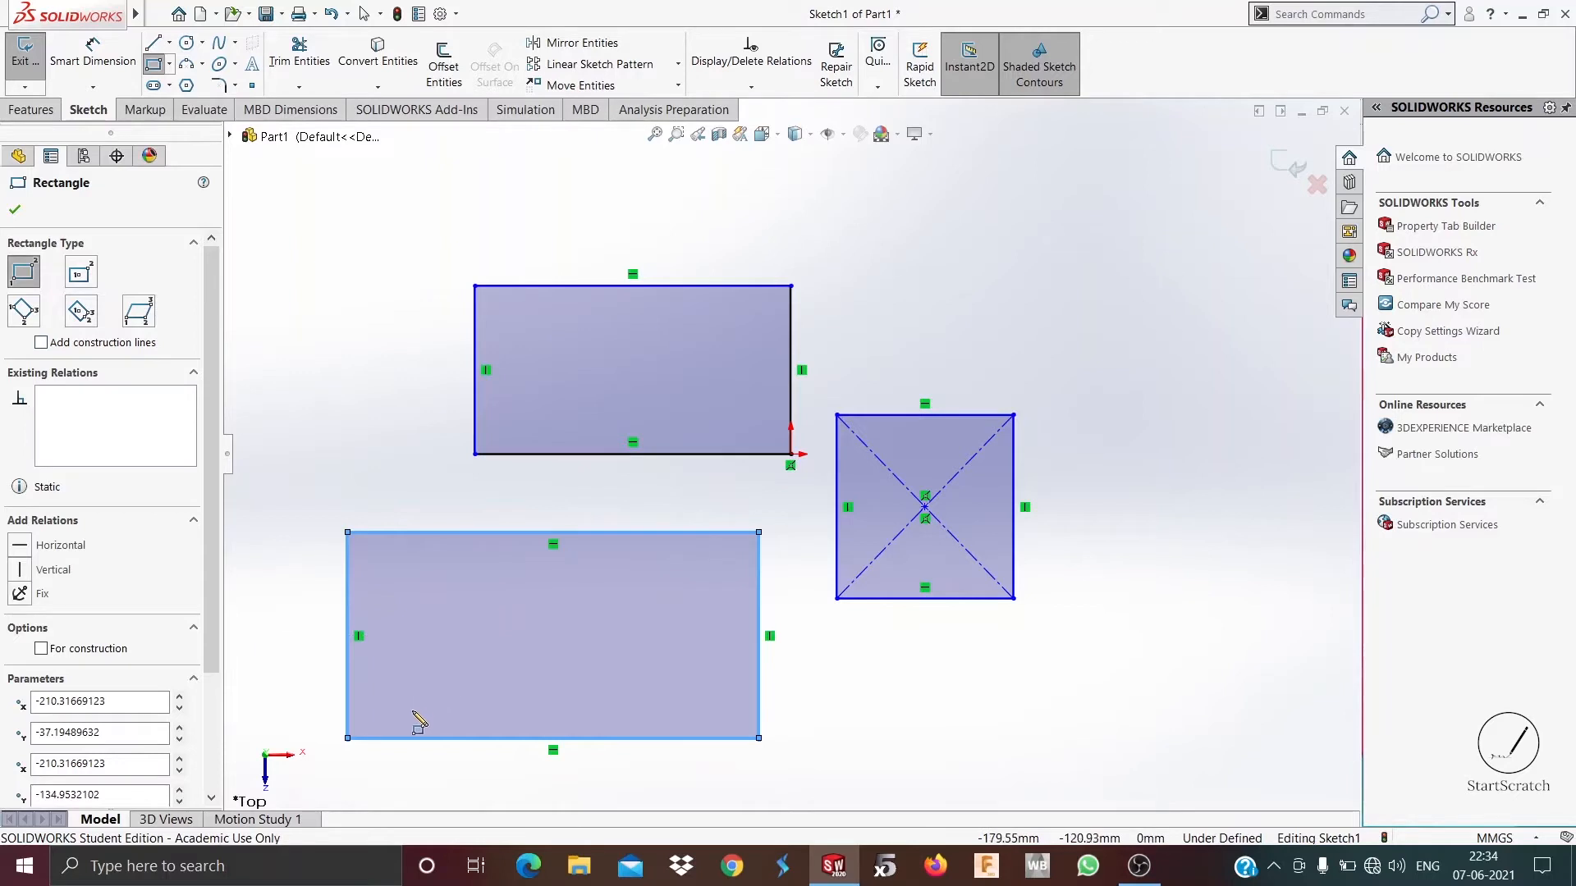
Try a corner rectangle about 70 mm high inside the large lower rectangle, and undo it
left_click(389, 713)
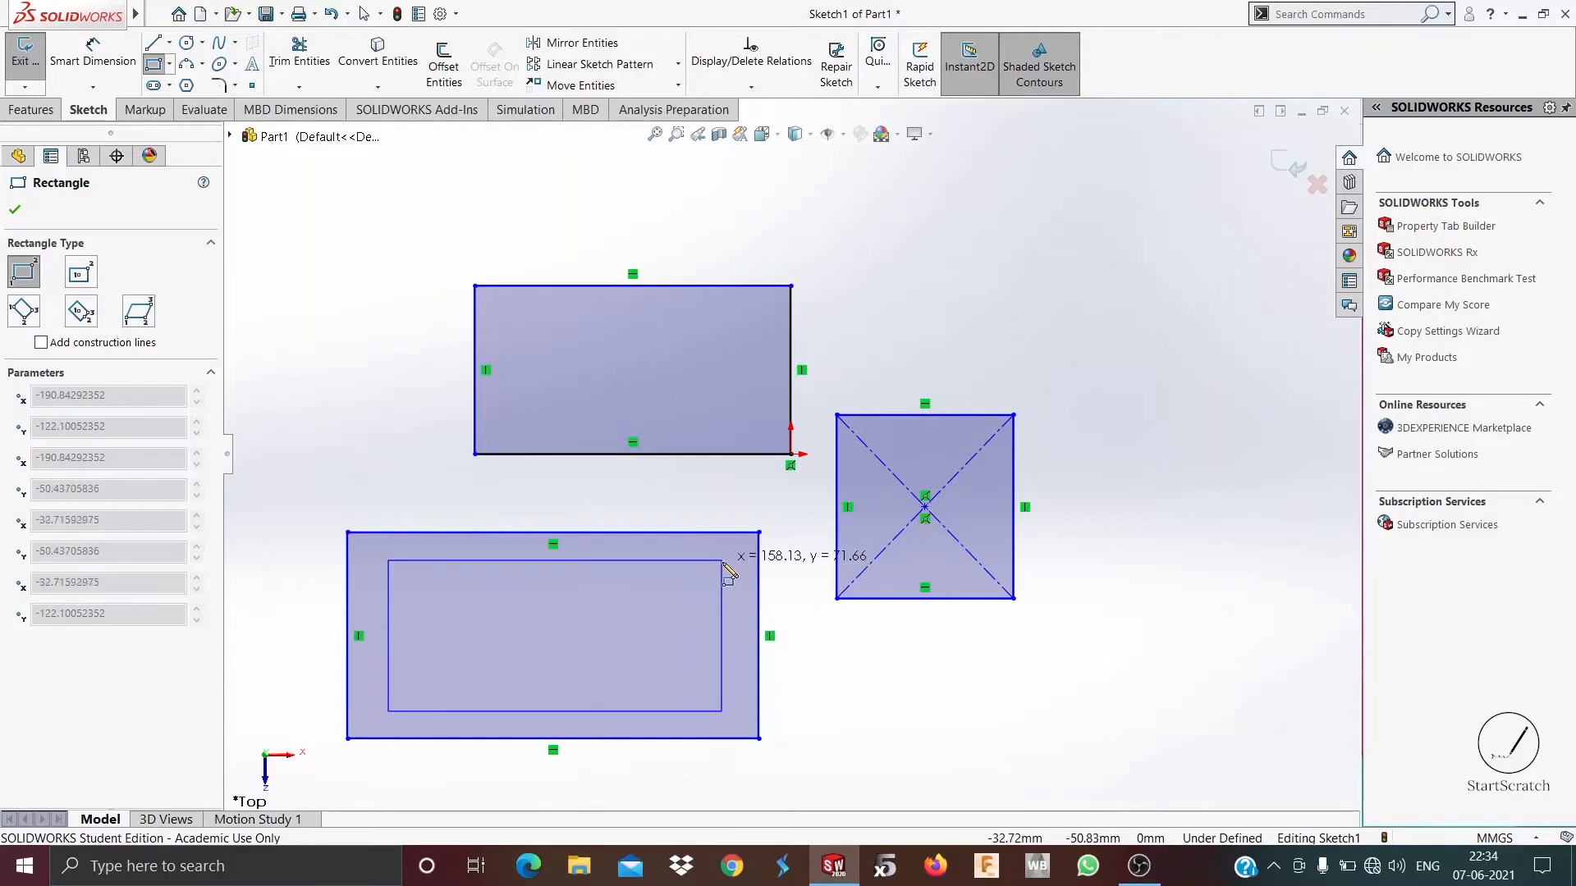
left_click(726, 563)
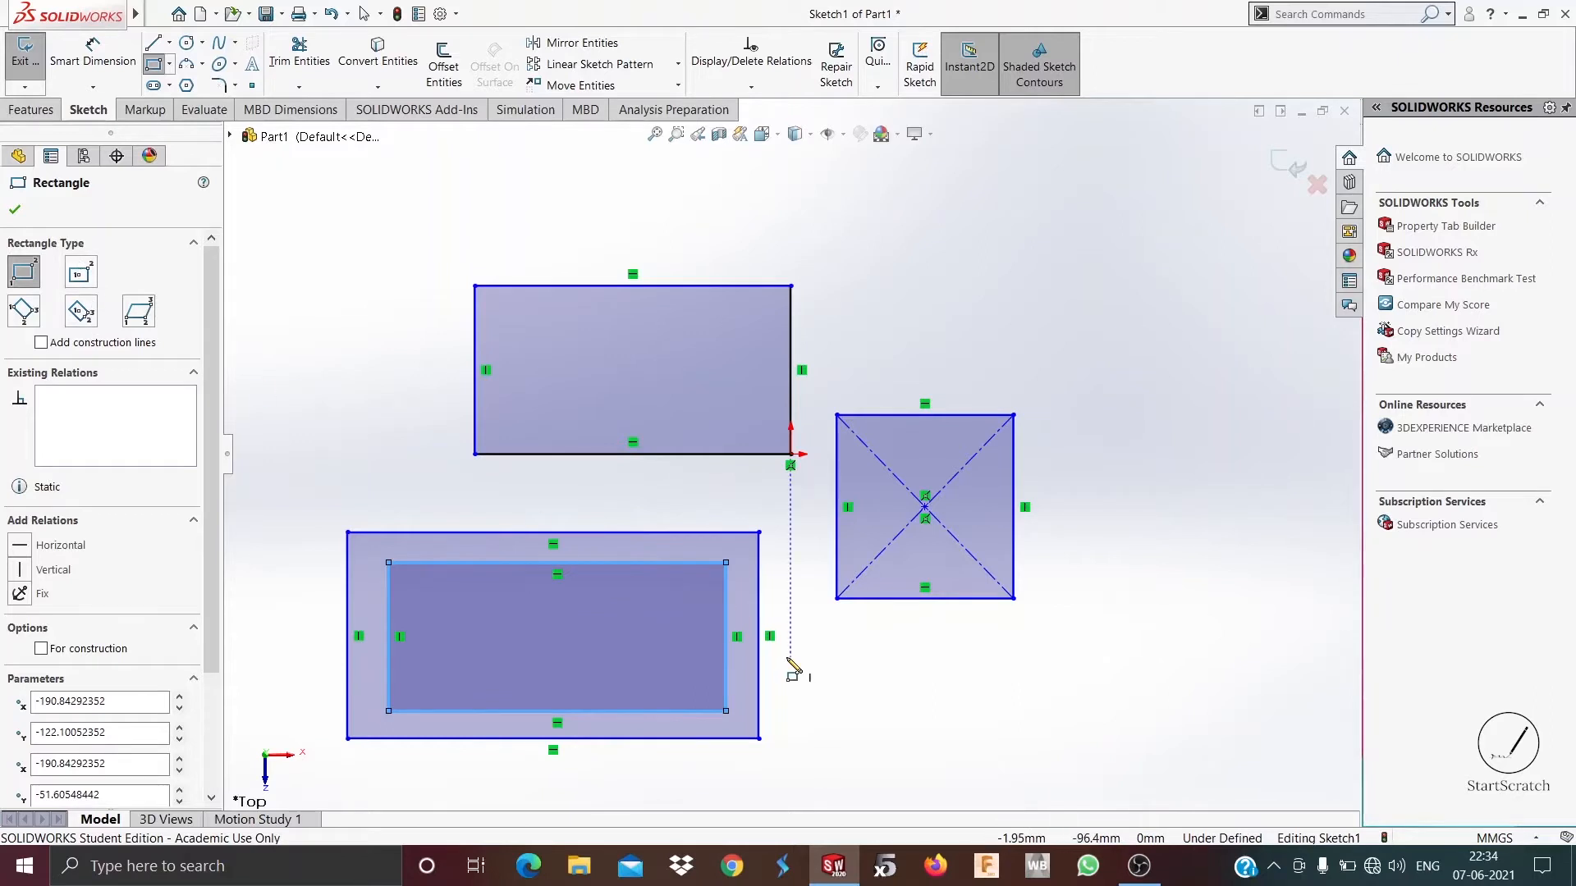
key("Escape")
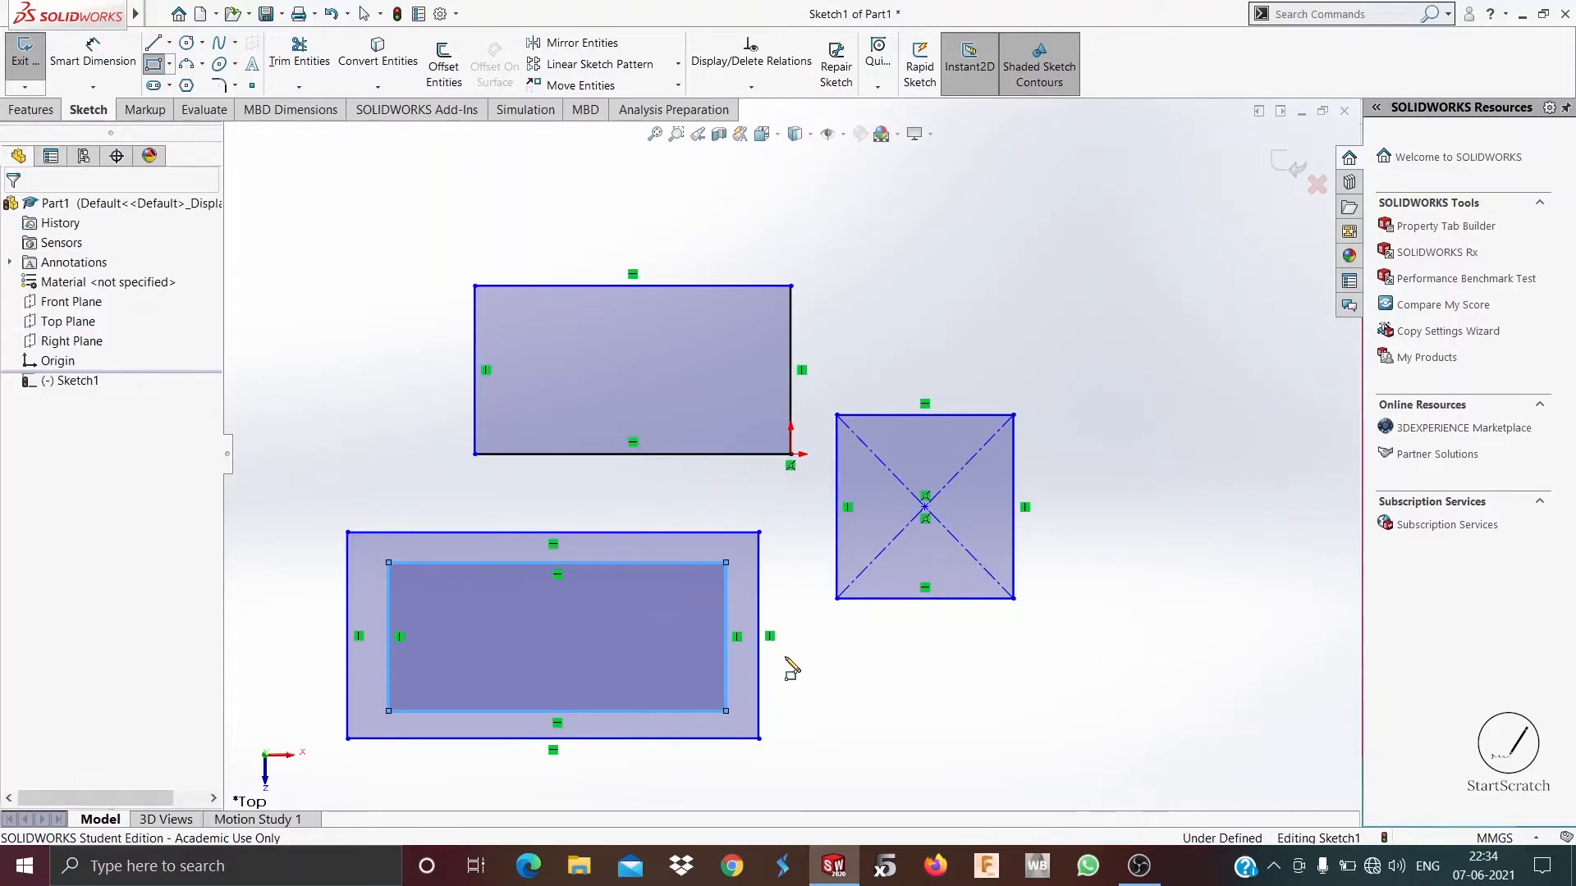
key("ctrl+z")
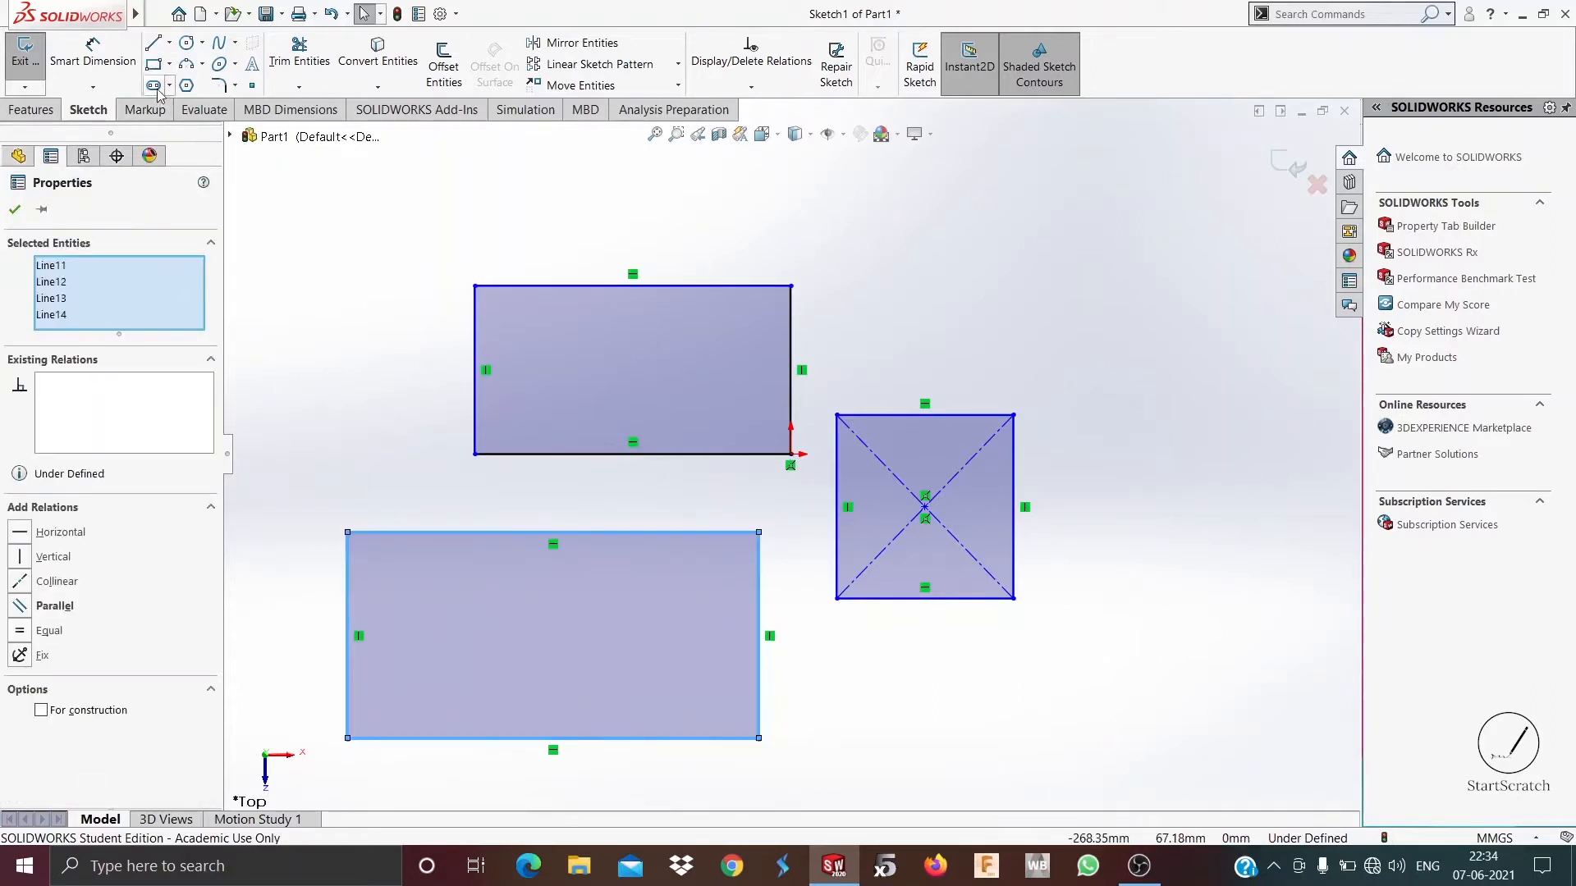
Sketch a center rectangle of about 161 × 69 mm from the middle of the large lower rectangle and exit the Rectangle tool
left_click(164, 63)
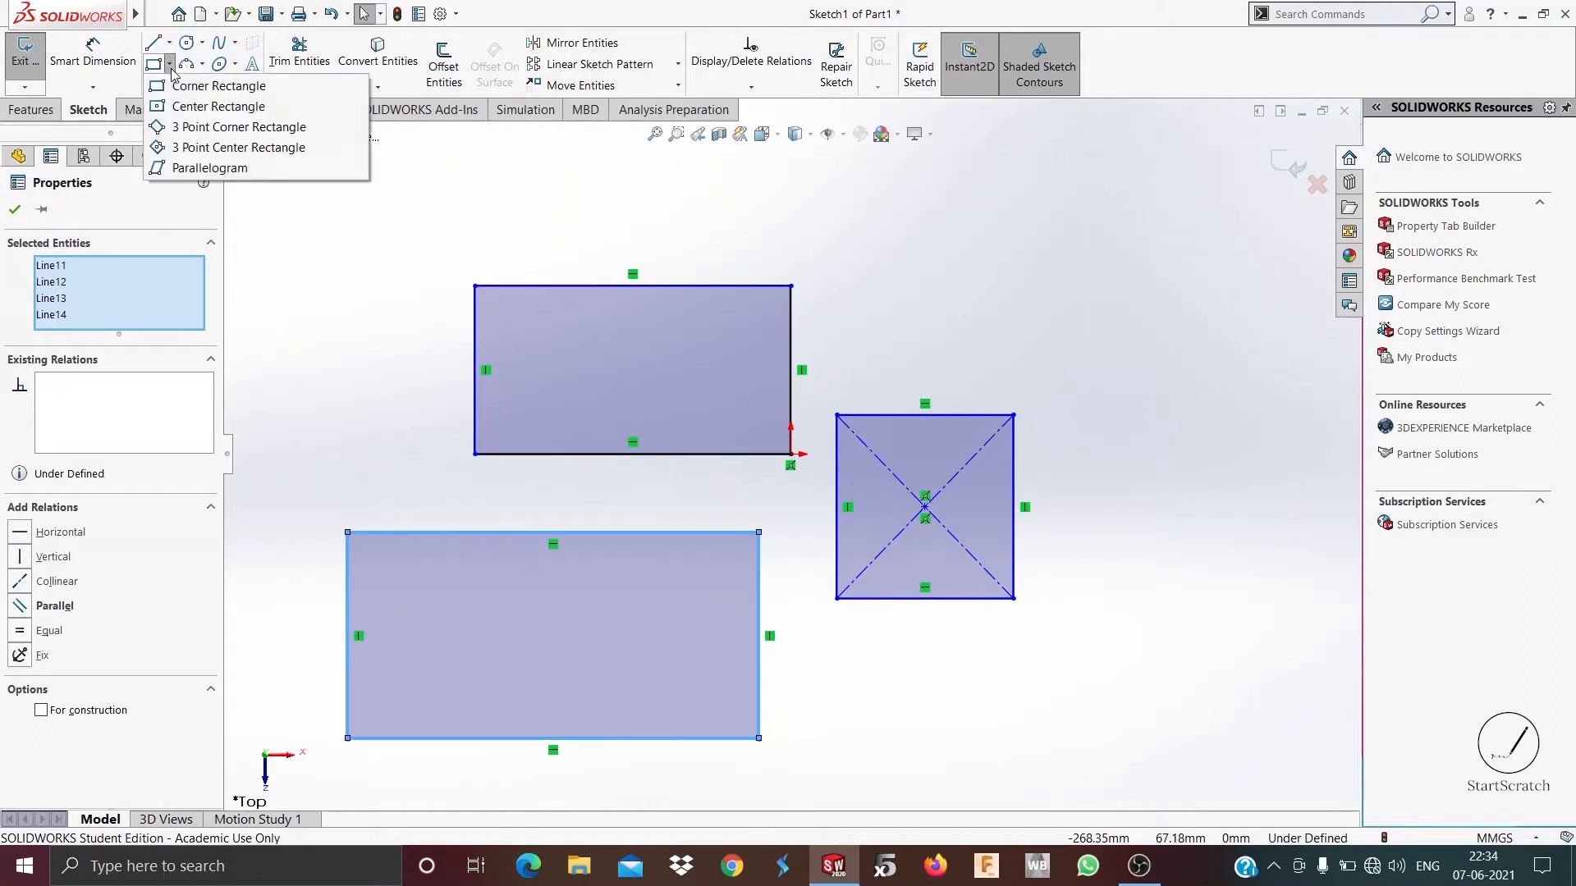
left_click(192, 106)
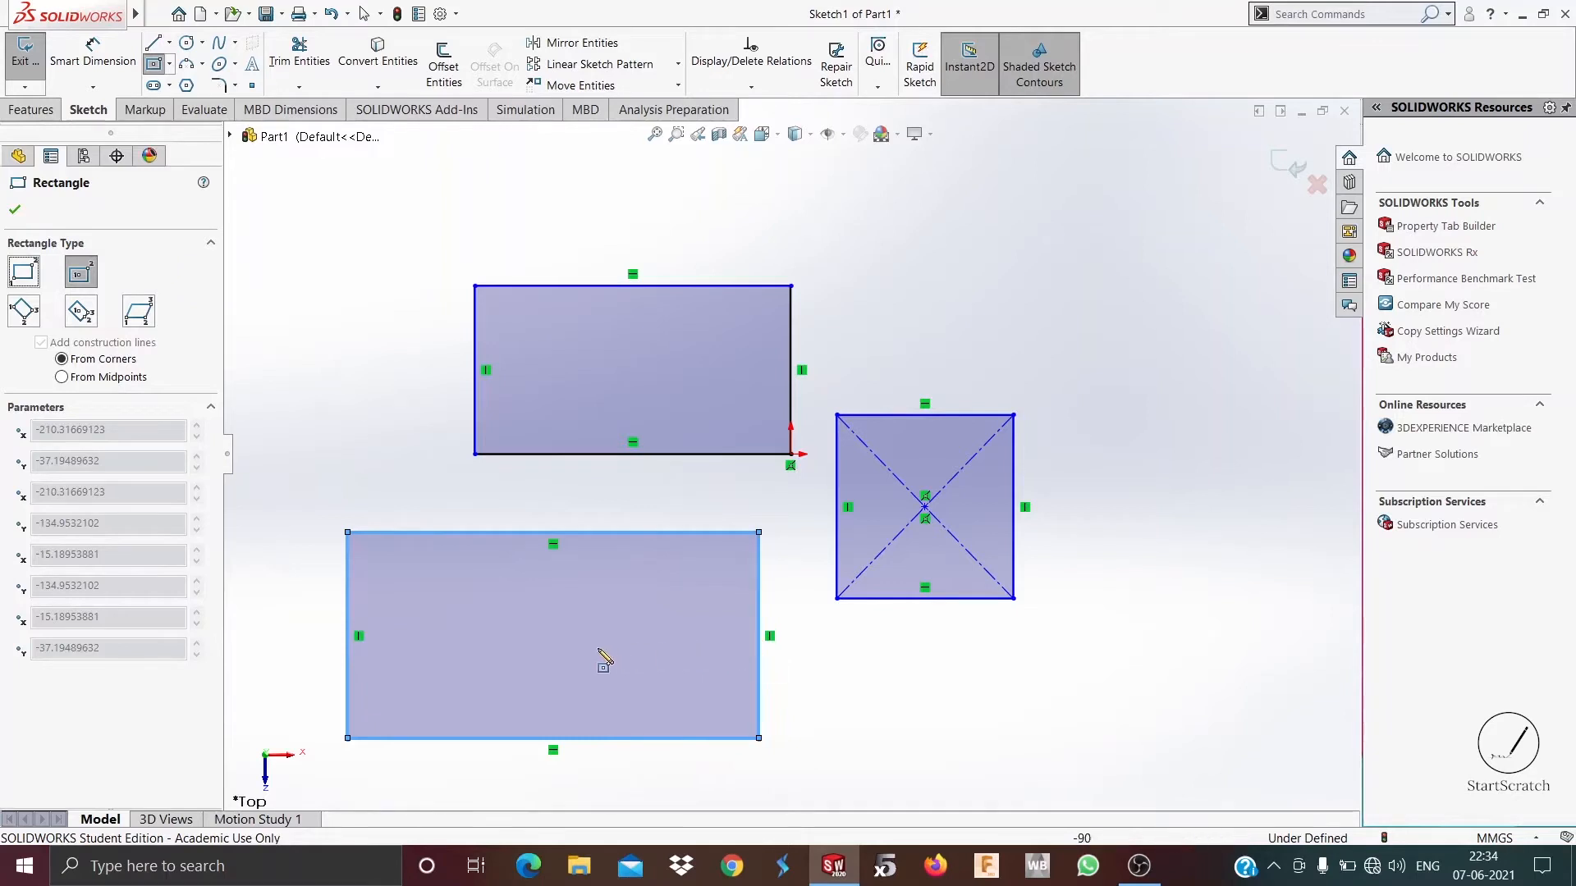
left_click(553, 636)
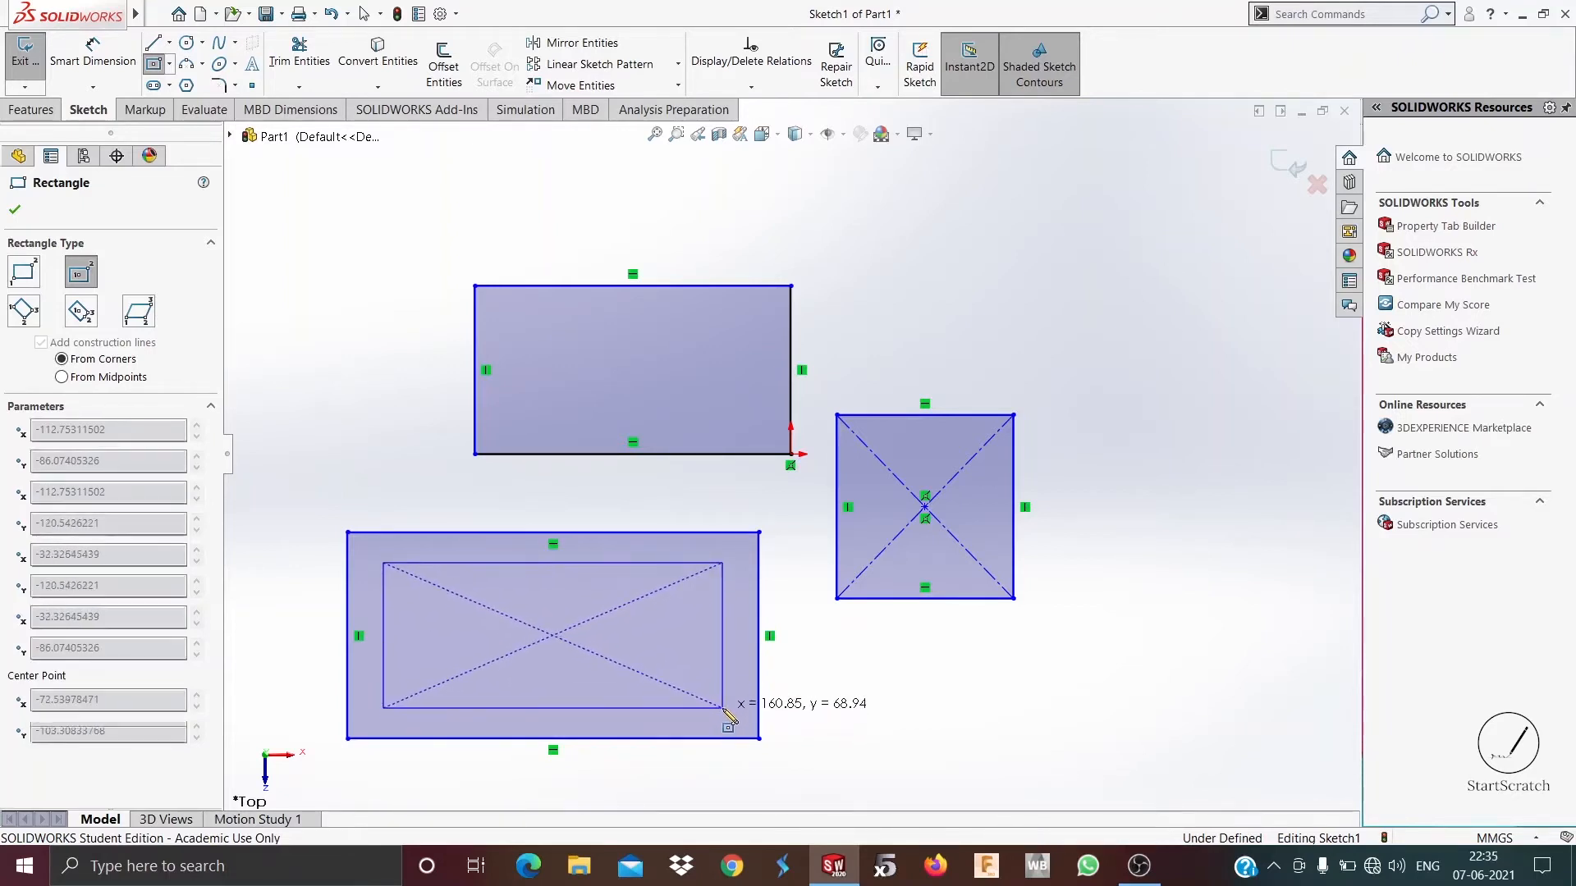
left_click(722, 707)
right_click(897, 711)
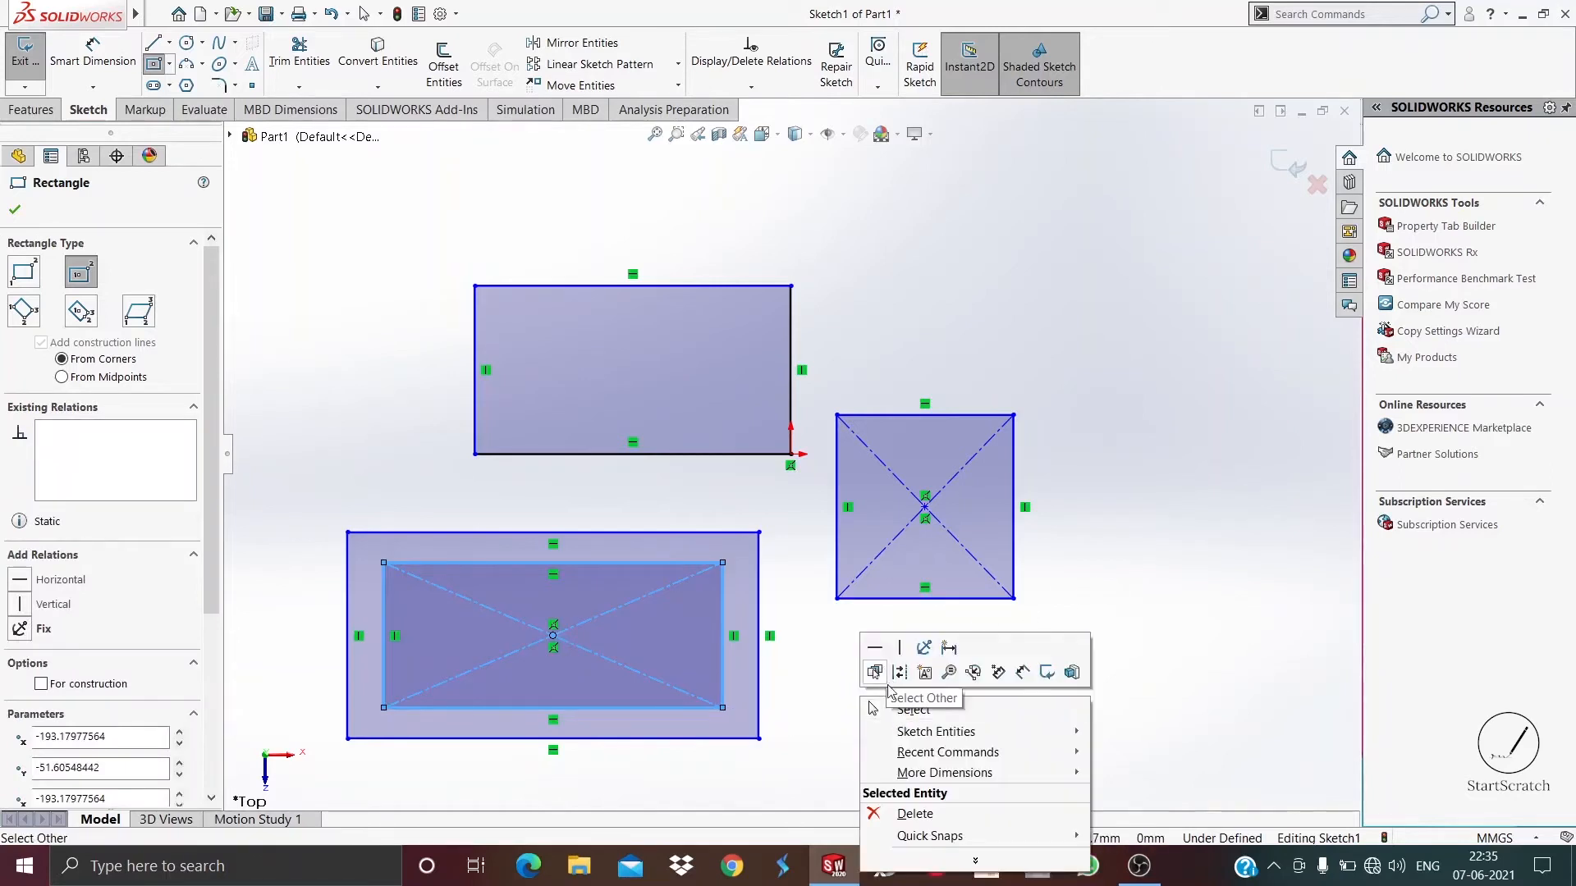
left_click(898, 707)
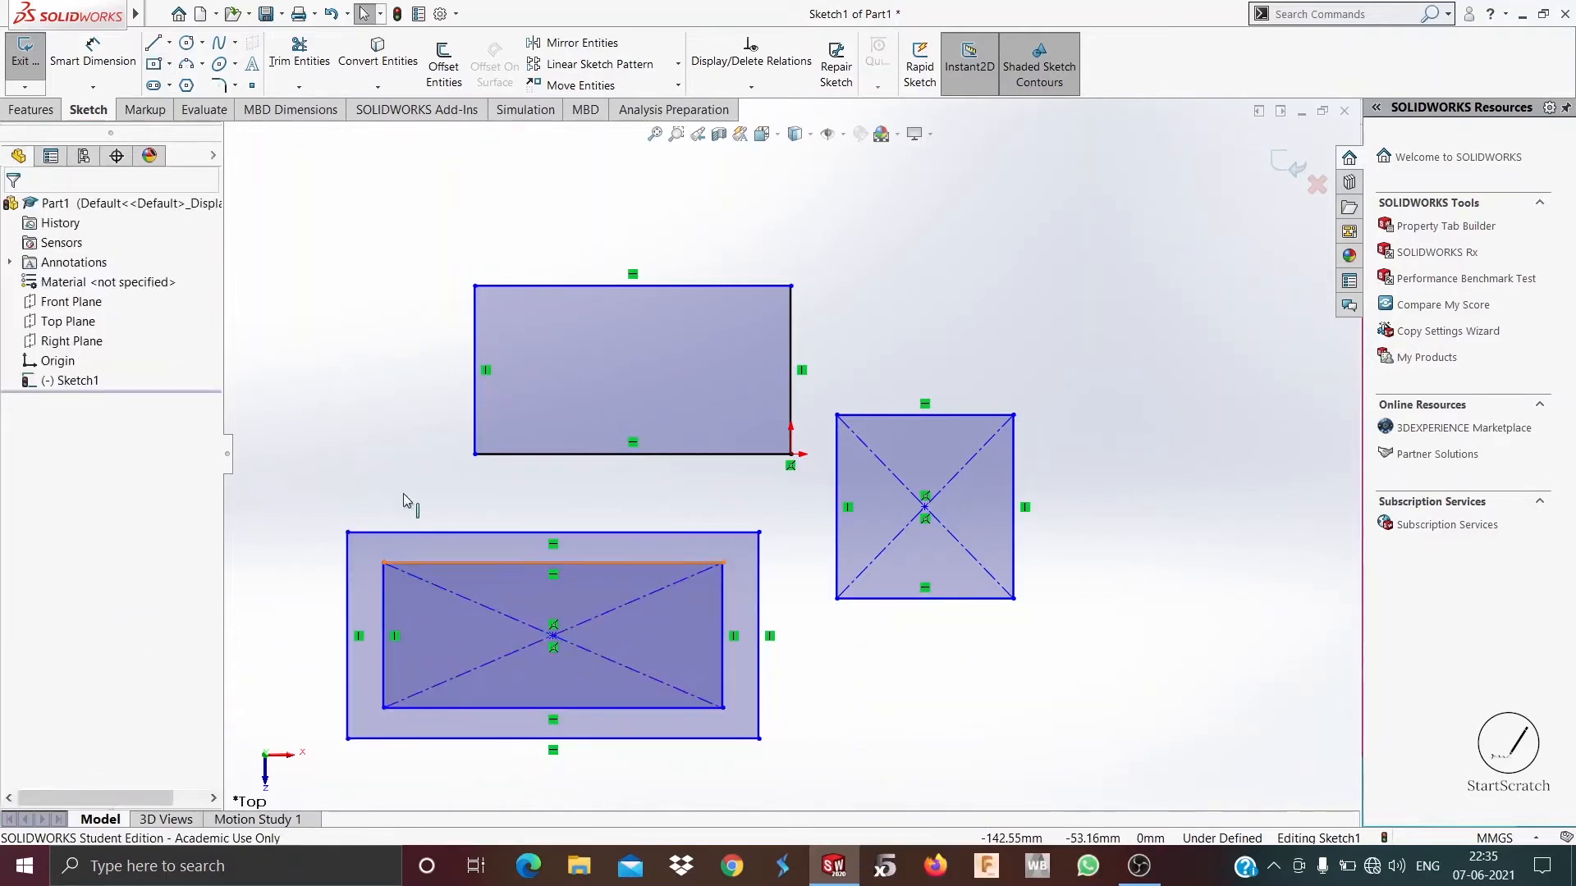
Sketch a 3 point corner rectangle tilted about 42°, with a short side of about 68 mm, above the square-like center rectangle
left_click(154, 65)
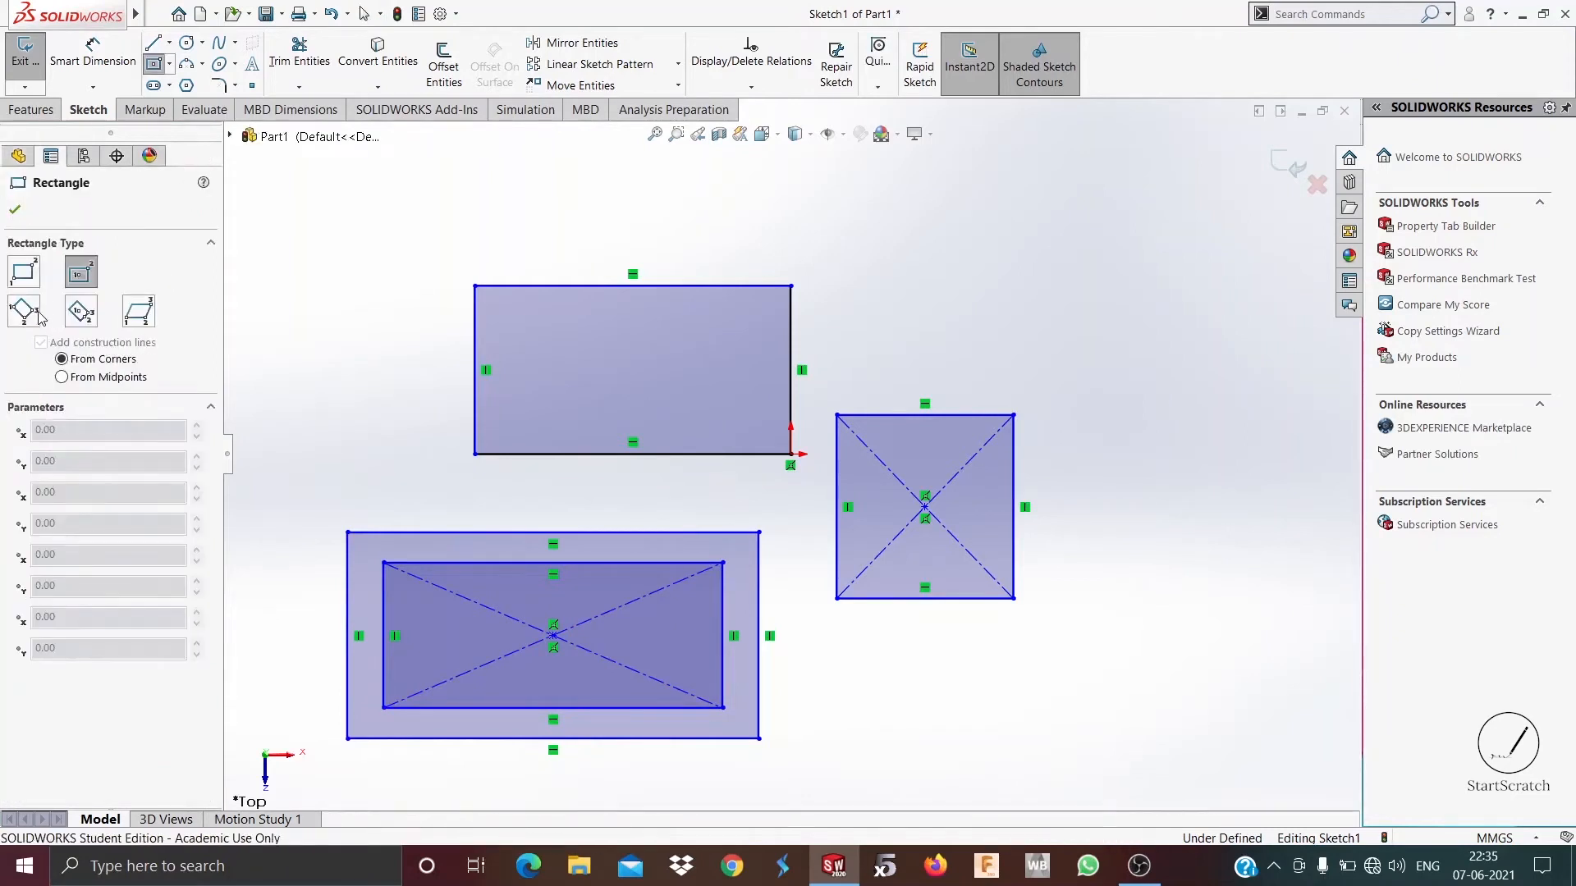
left_click(169, 64)
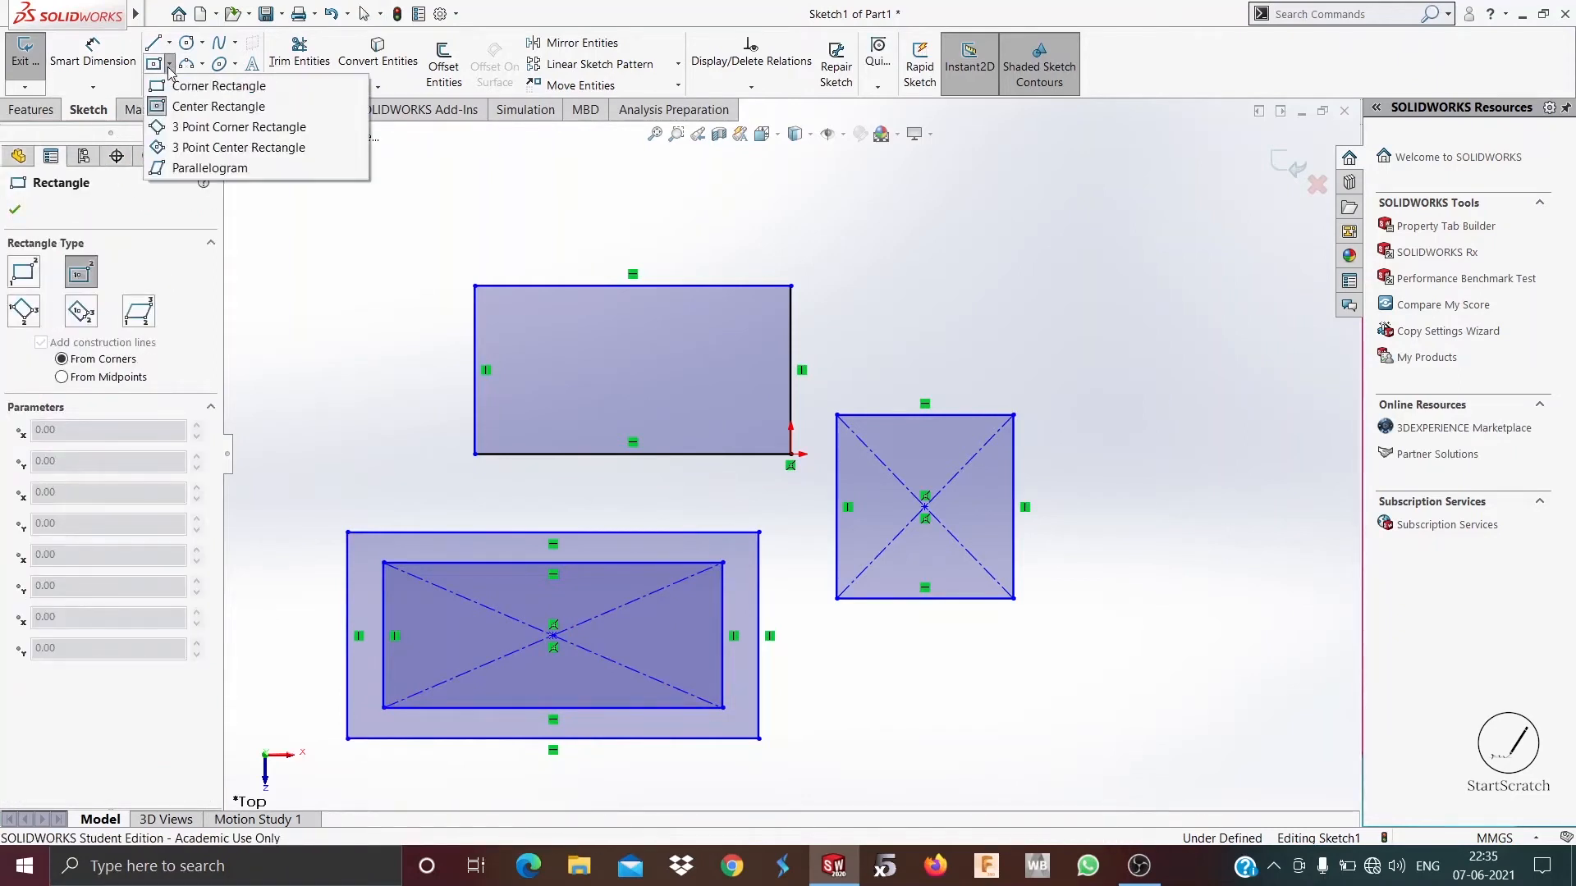
left_click(189, 129)
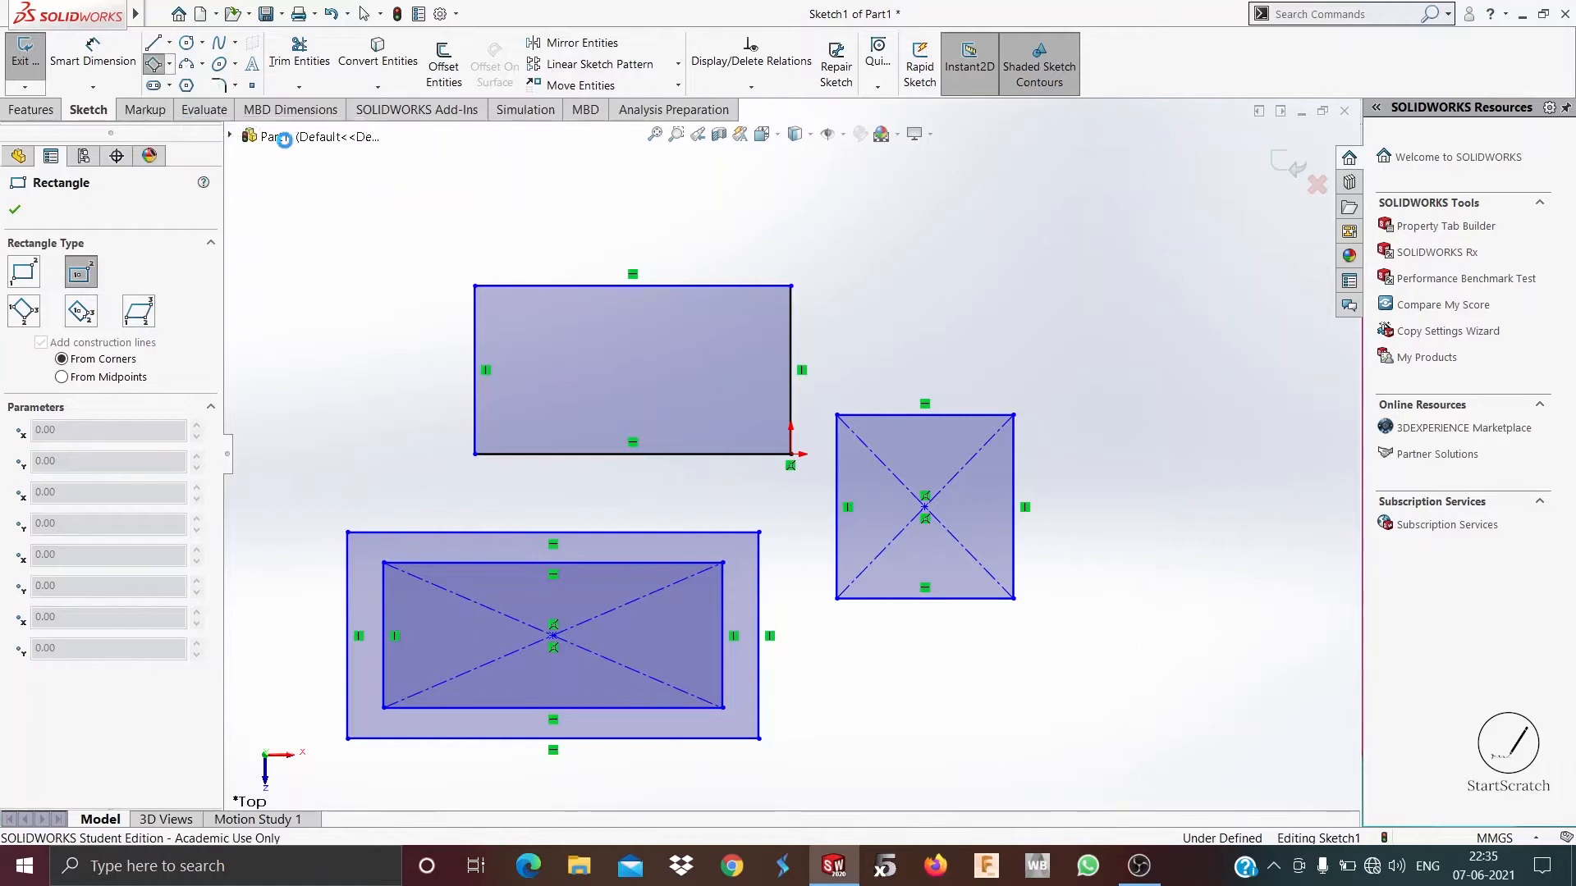
left_click(925, 225)
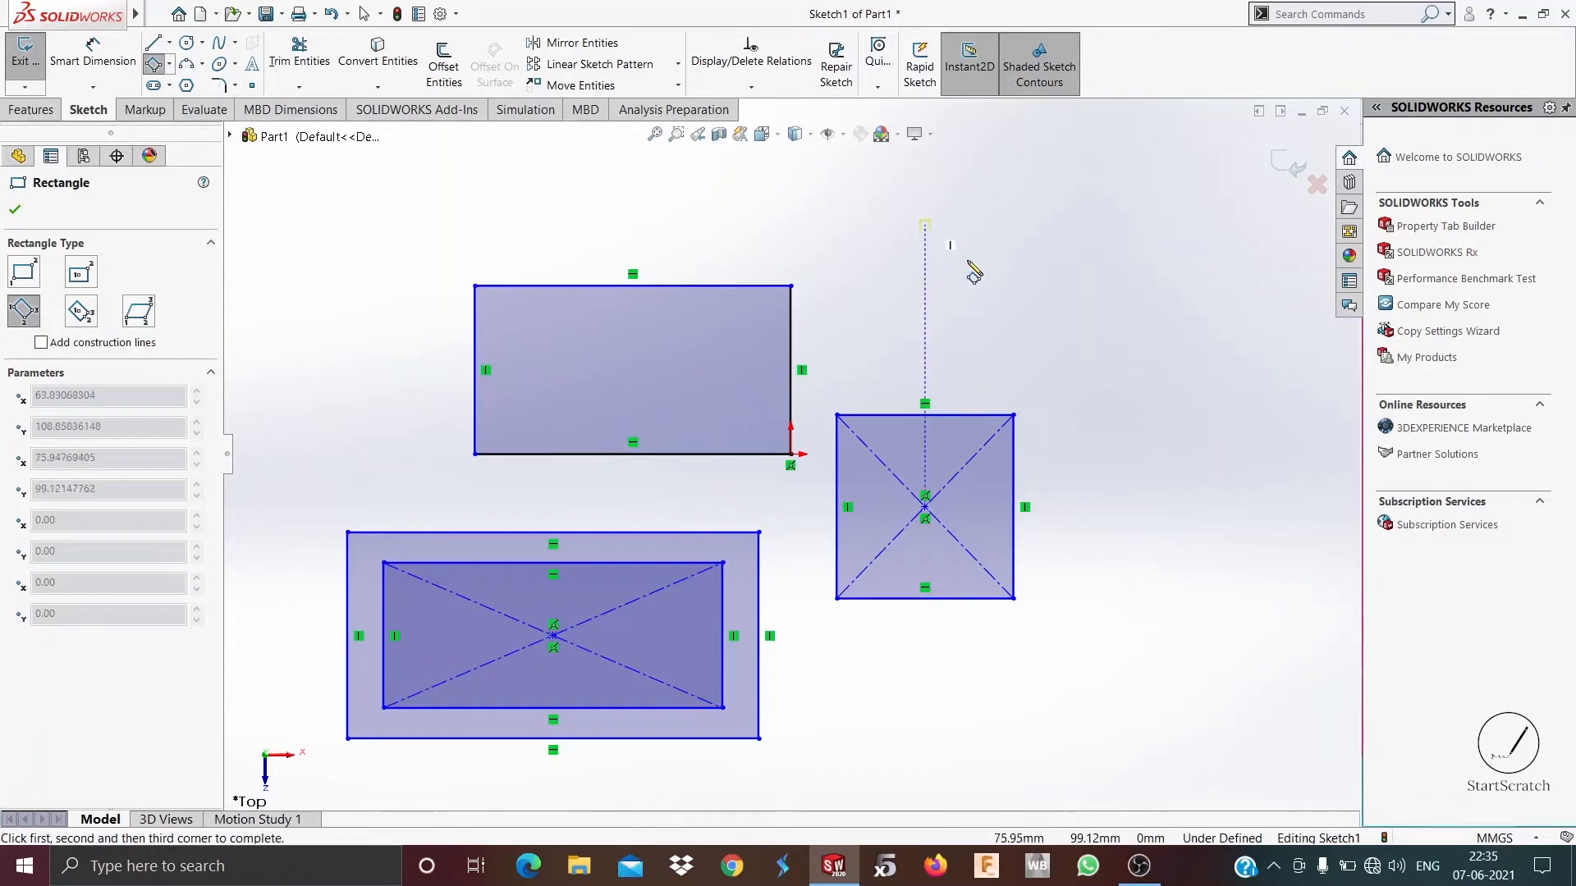
left_click(1021, 333)
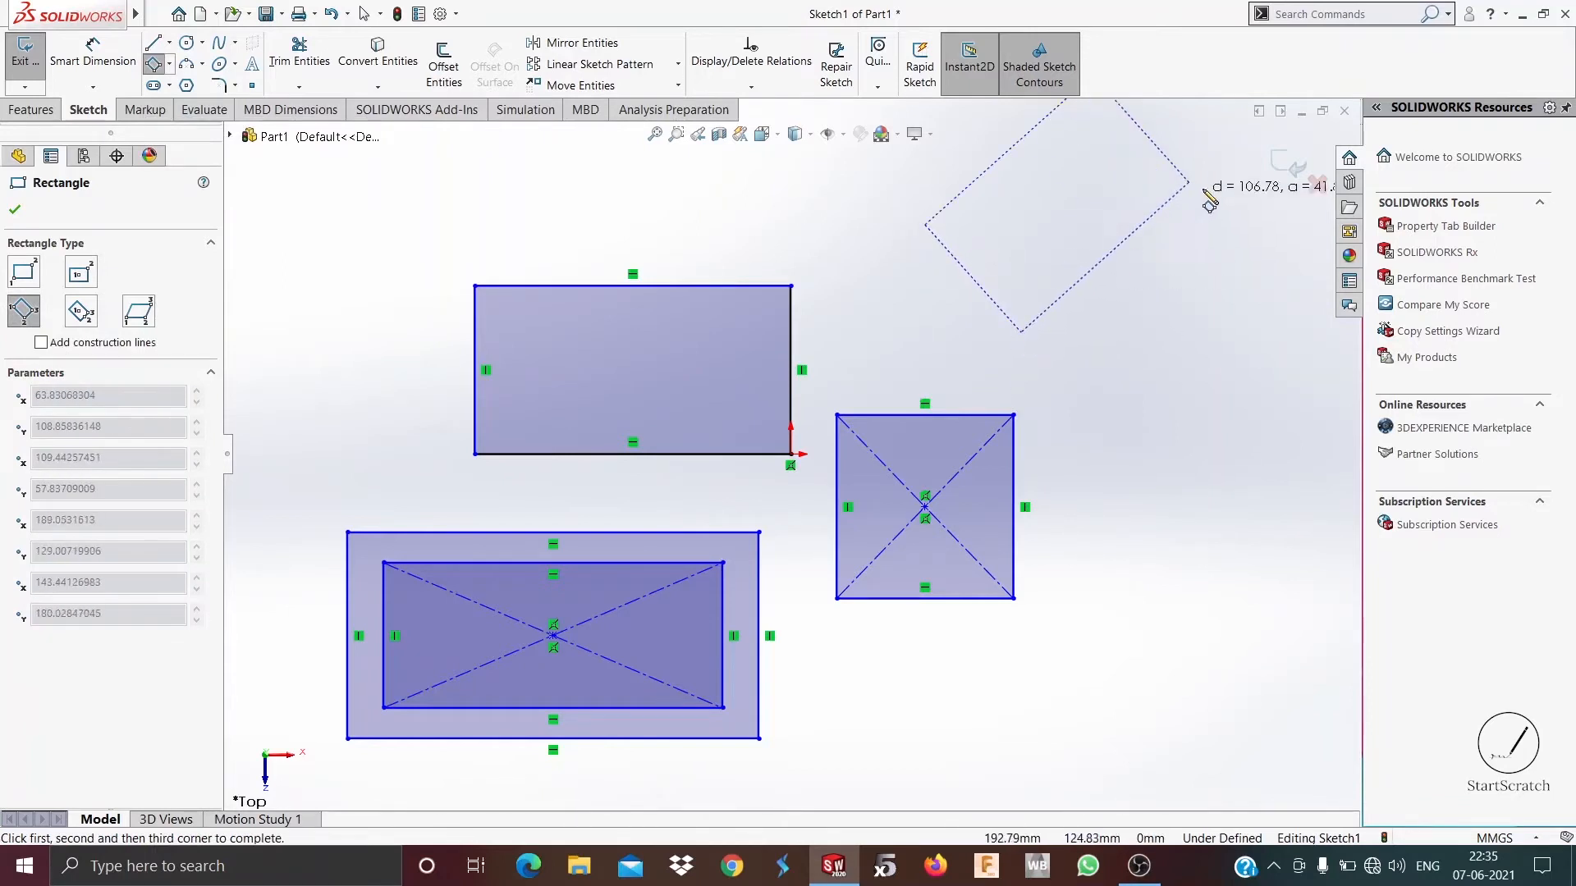
key("z")
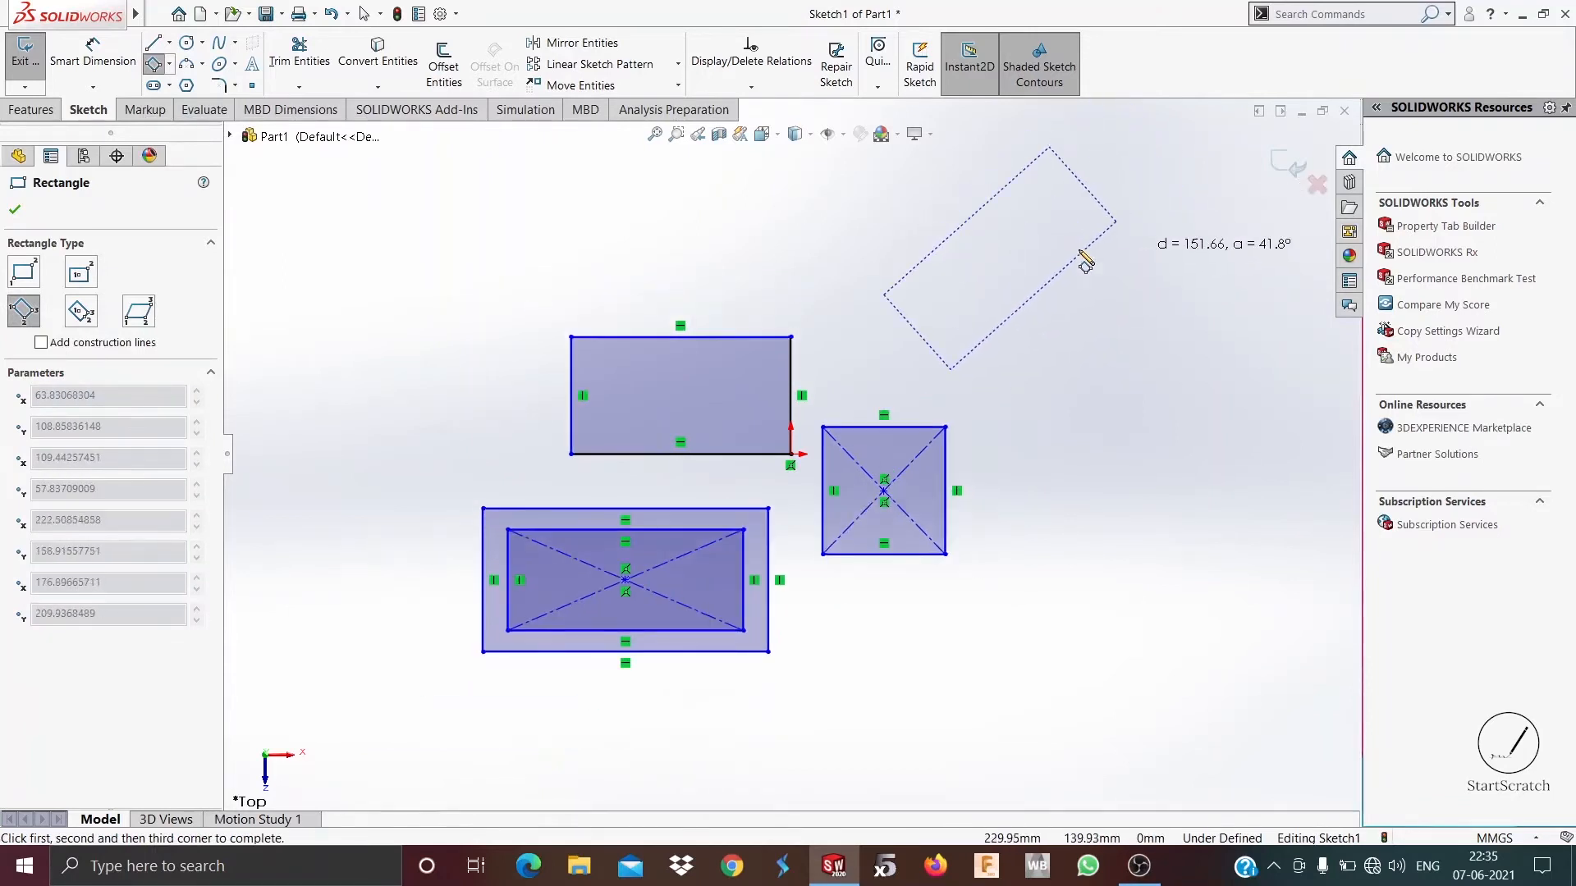
left_click(1121, 222)
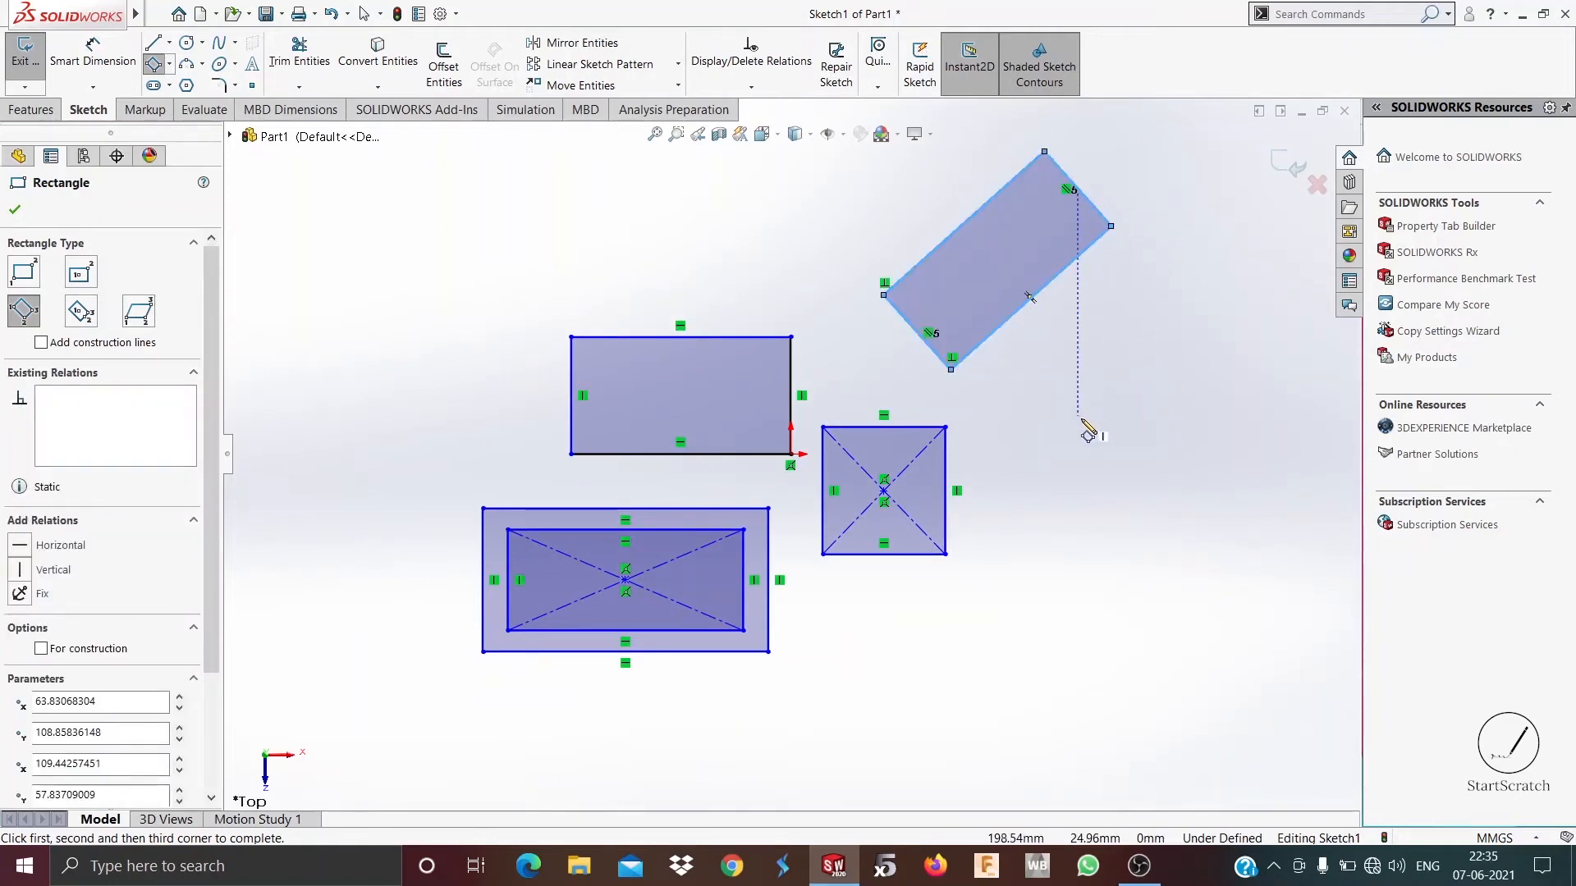
Sketch a horizontal 3 point corner rectangle about 42 mm high, starting at the midpoint of the tilted rectangle's lower short edge
left_click(918, 332)
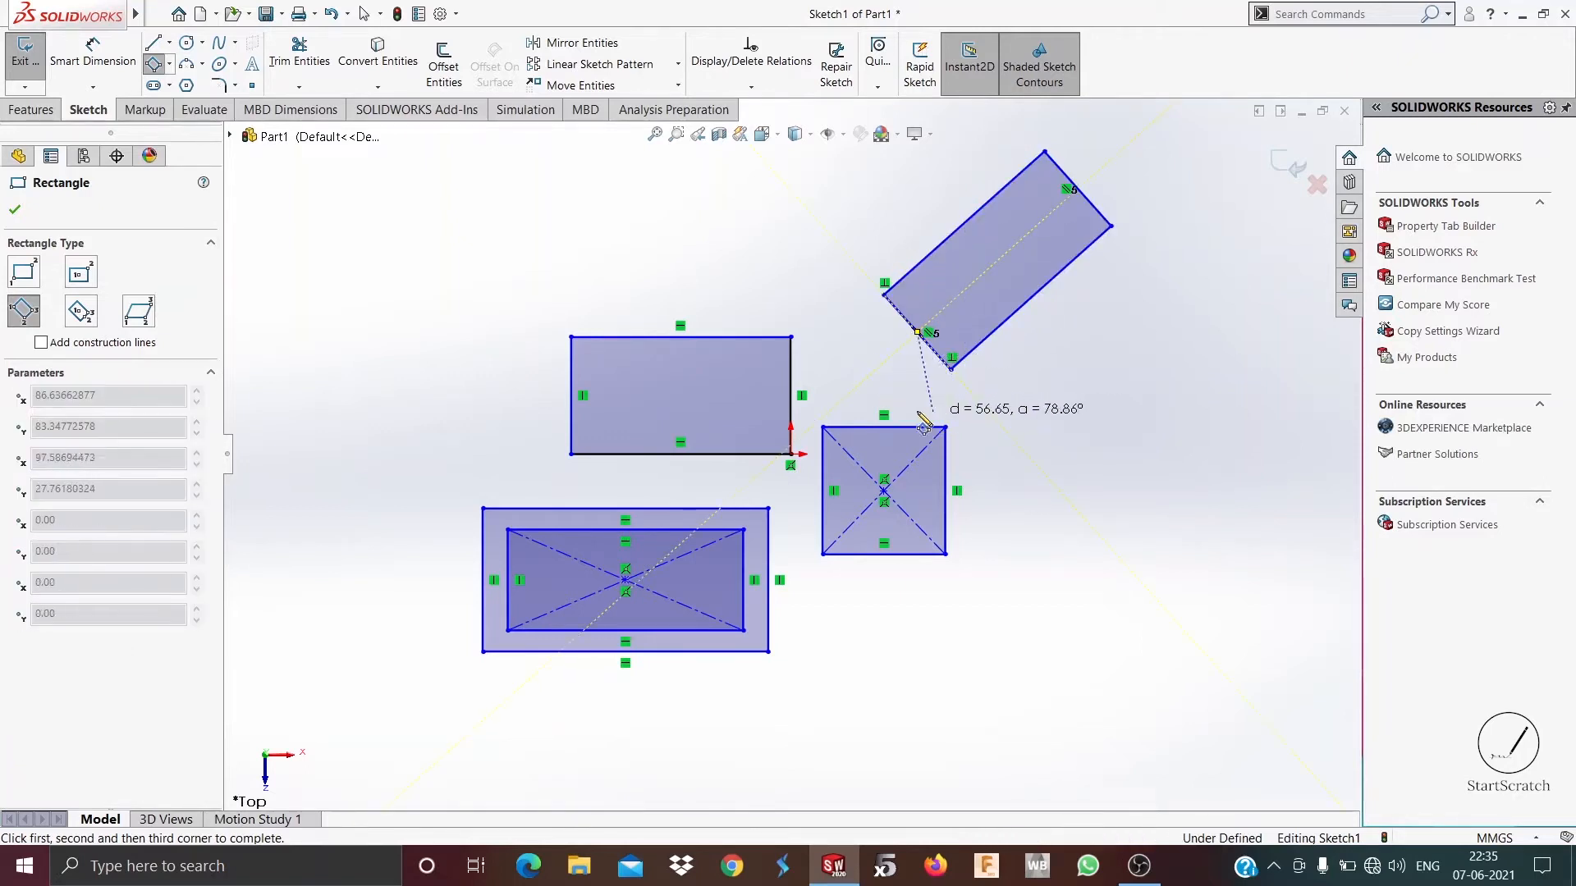
left_click(917, 394)
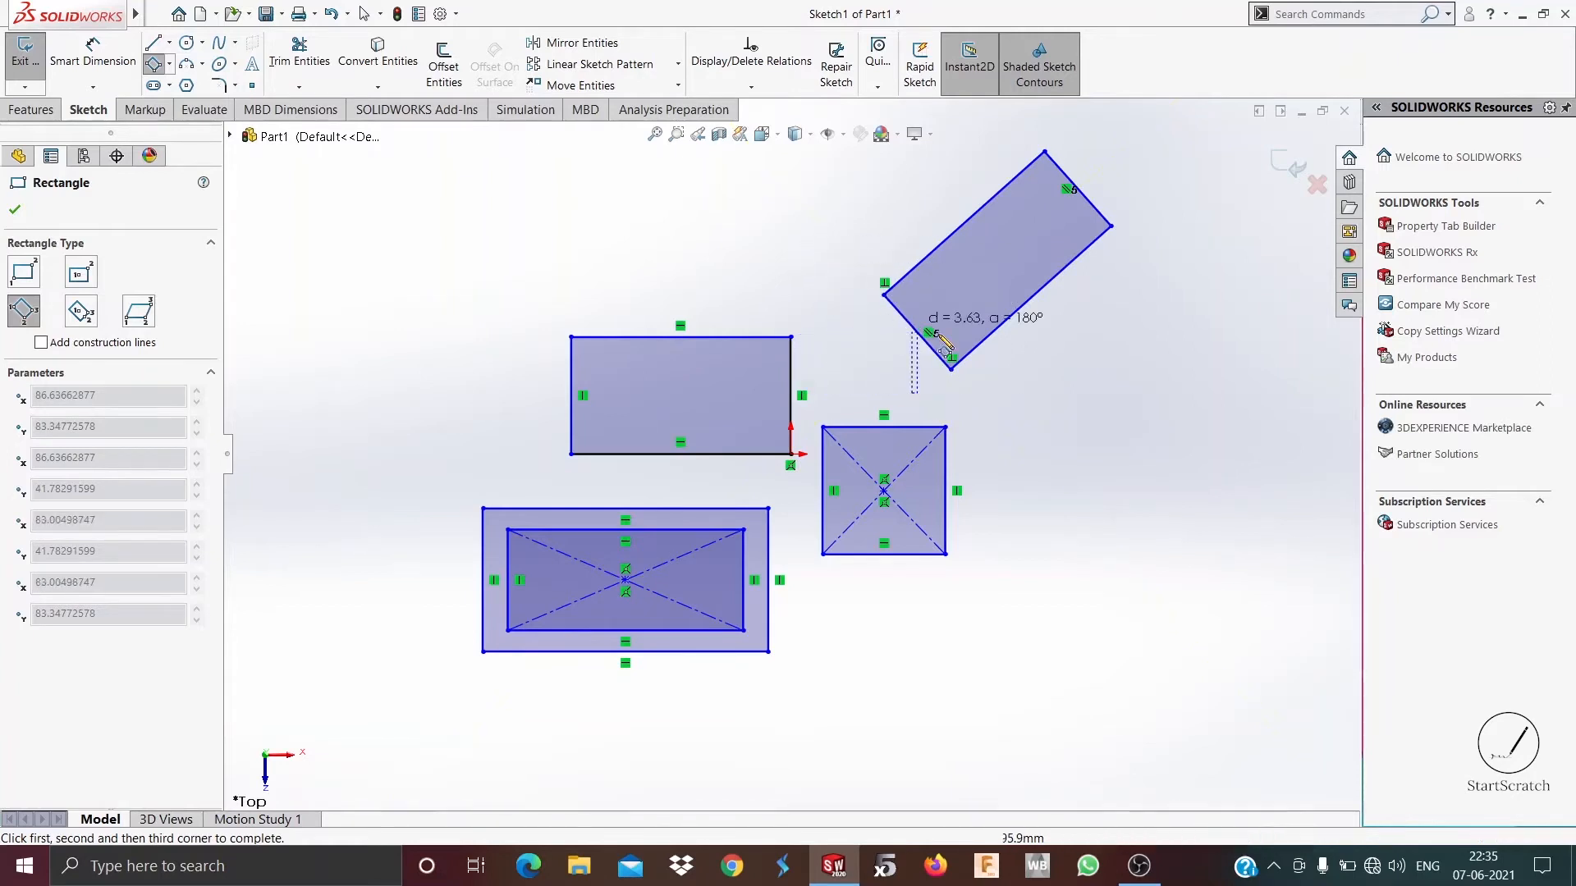
left_click(1195, 333)
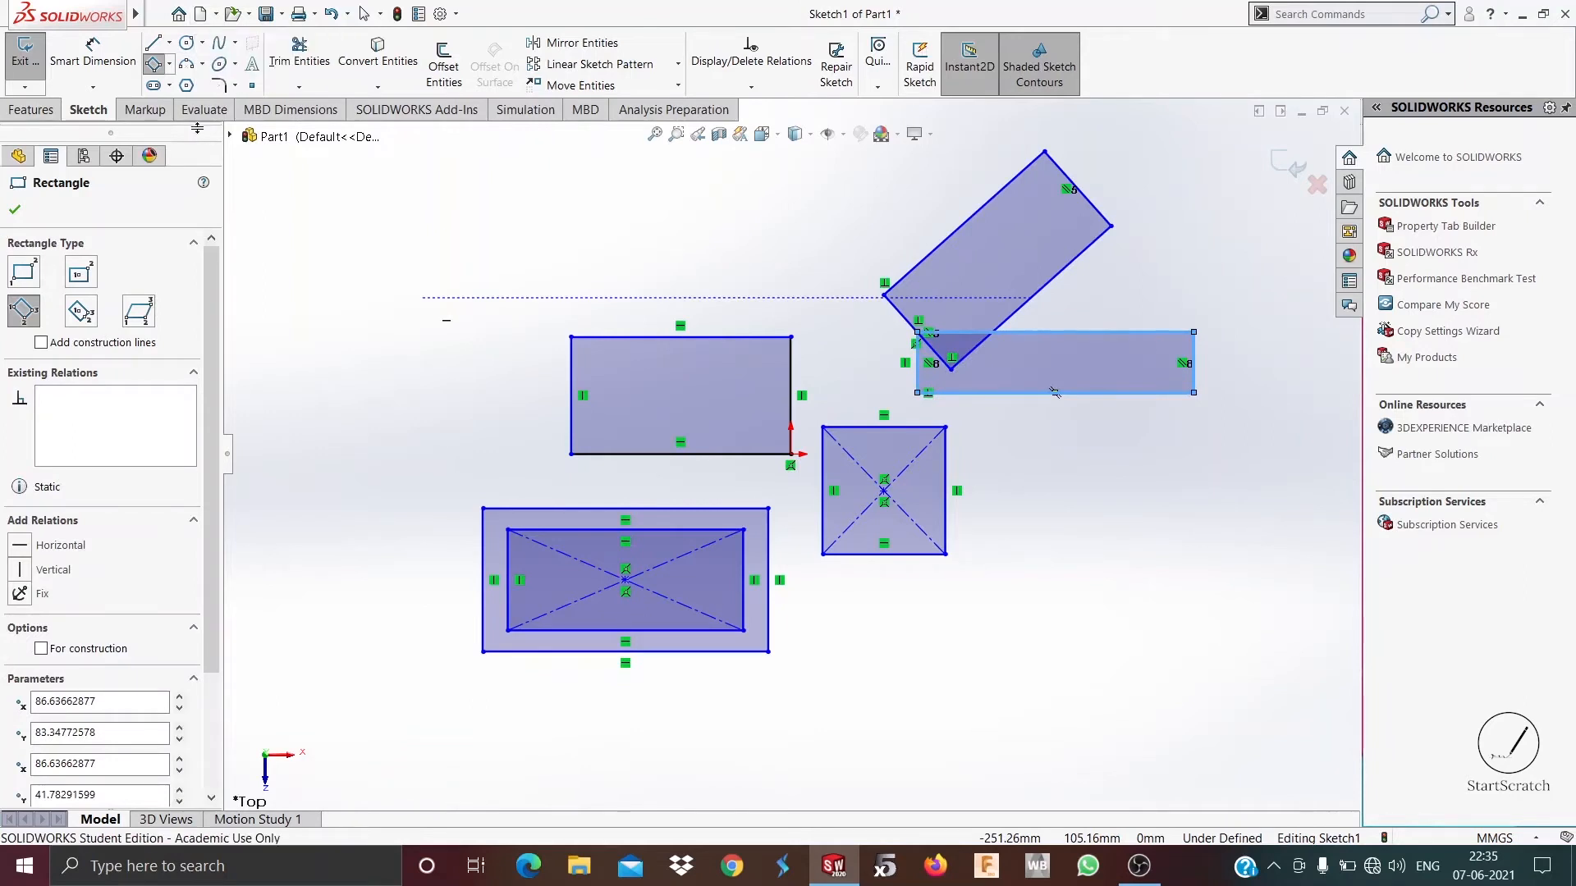
Sketch a large tilted 3 point center rectangle from corners, below the horizontal 3 point corner rectangle and beside the square-like center rectangle
left_click(170, 65)
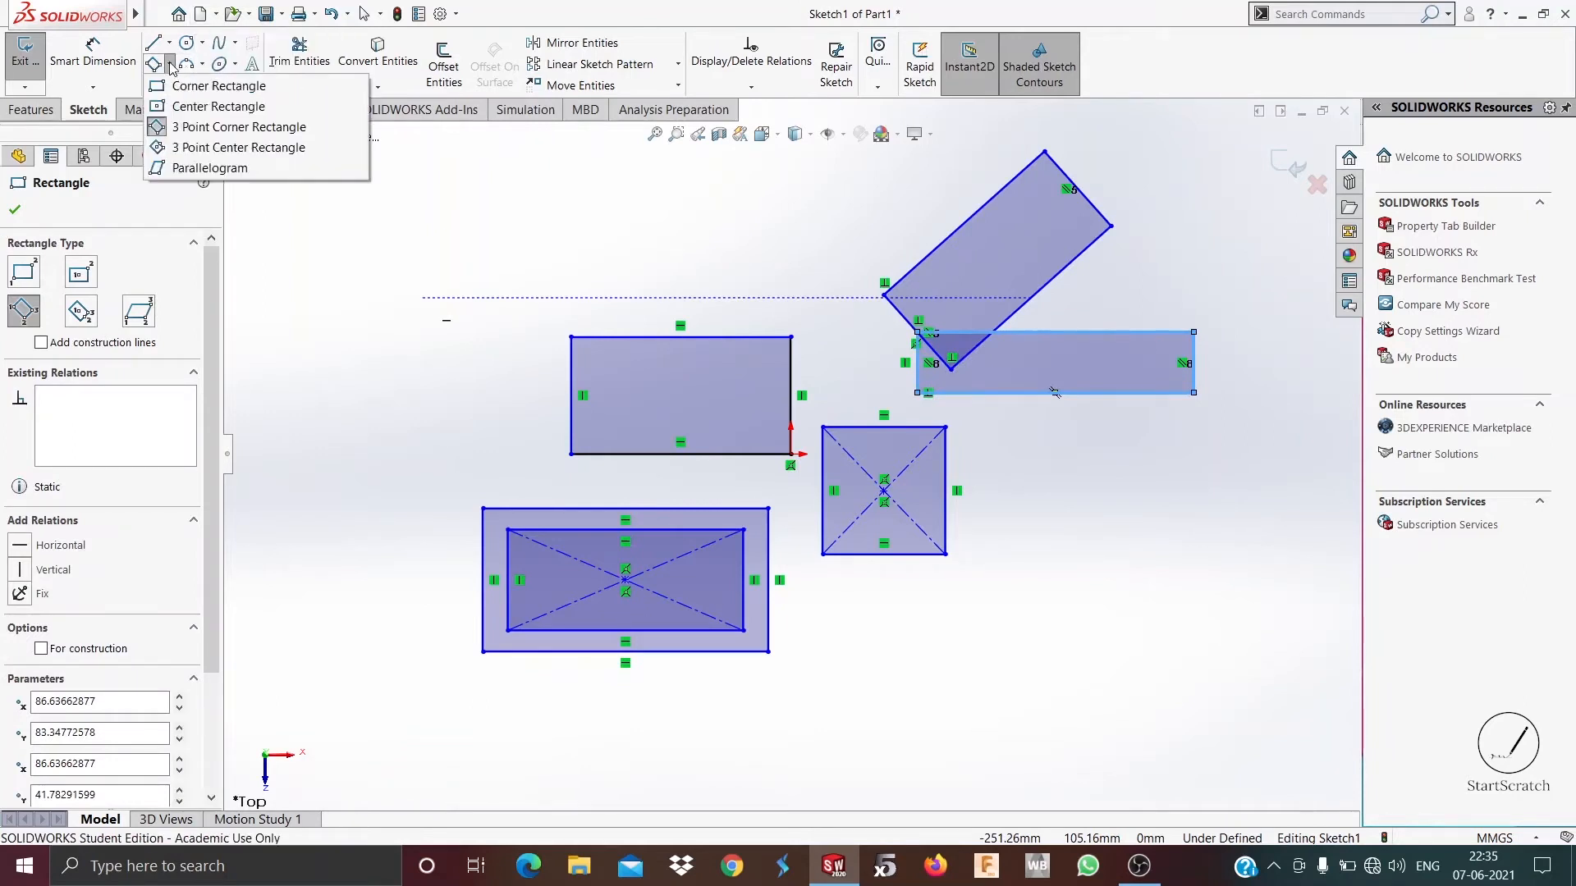
left_click(222, 148)
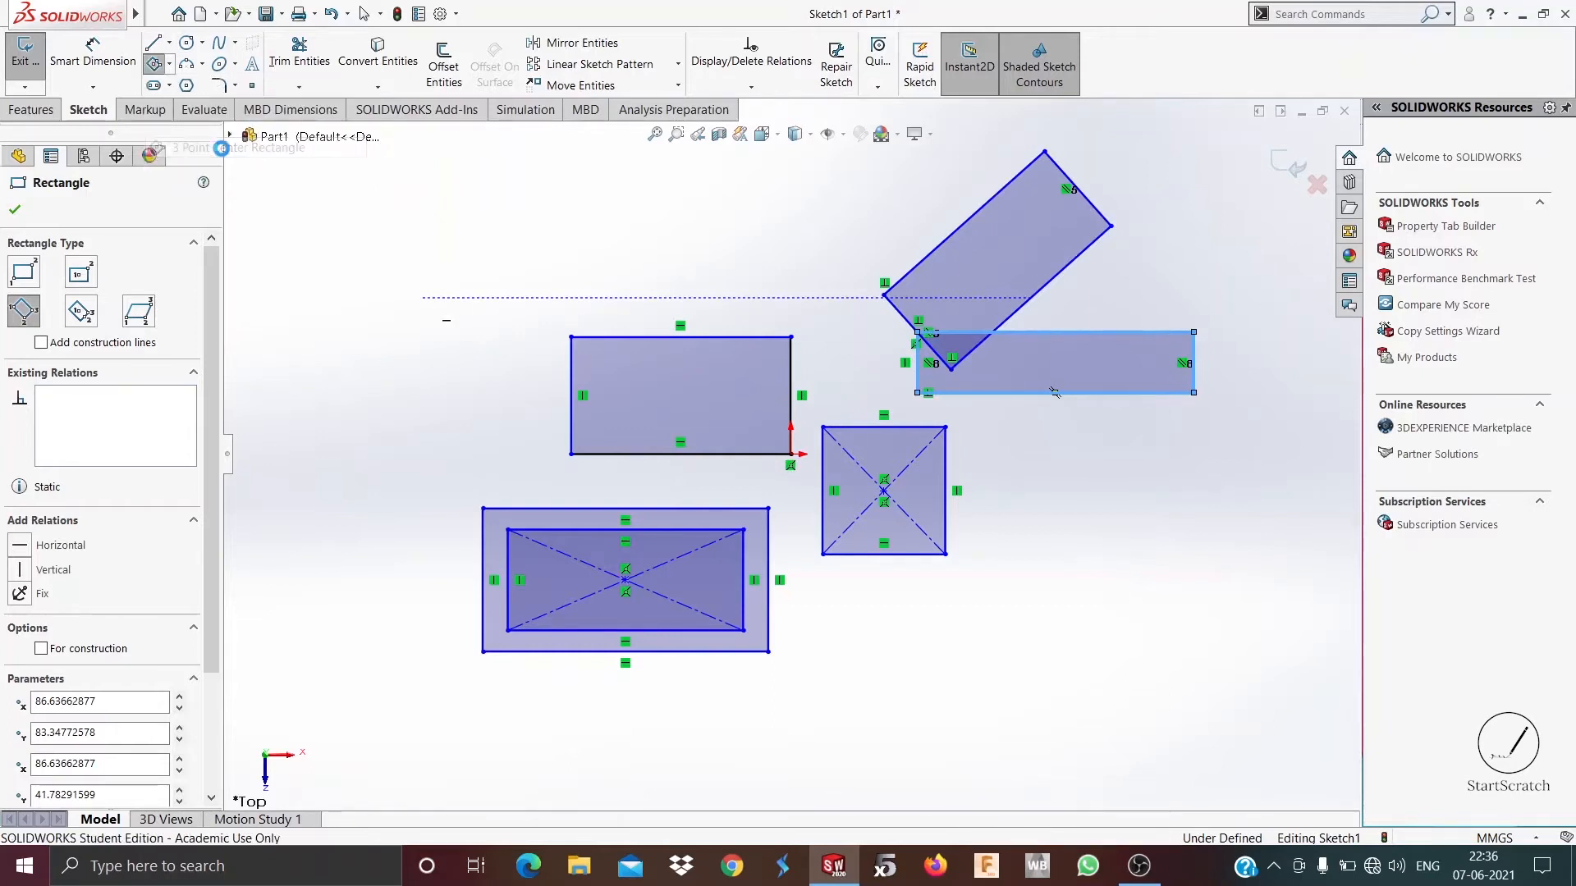
left_click(1154, 652)
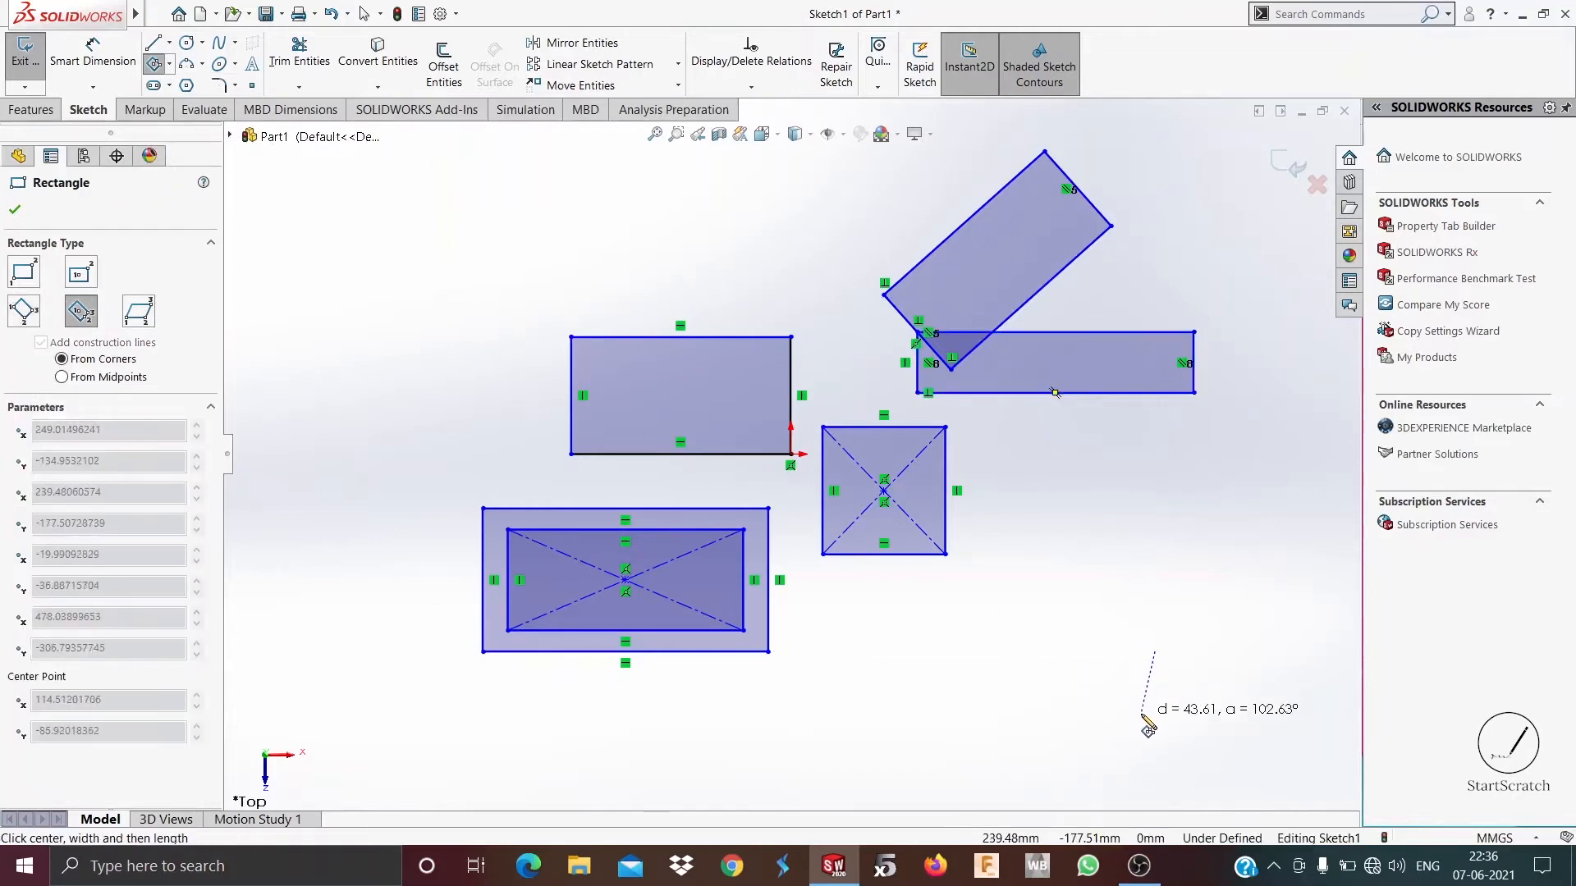
left_click(1073, 517)
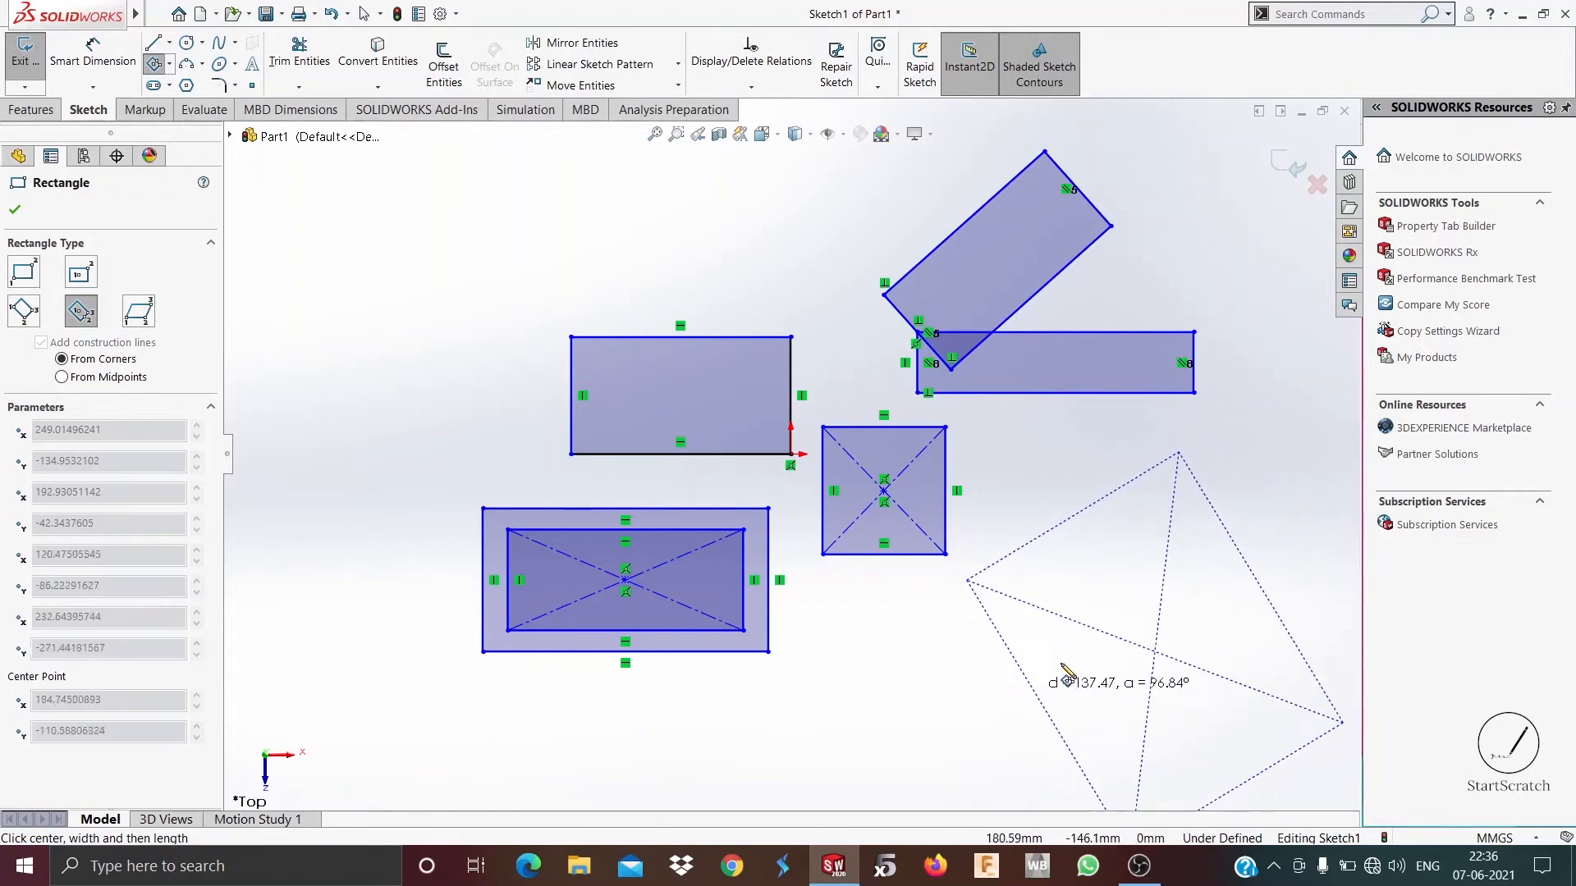
left_click(1032, 684)
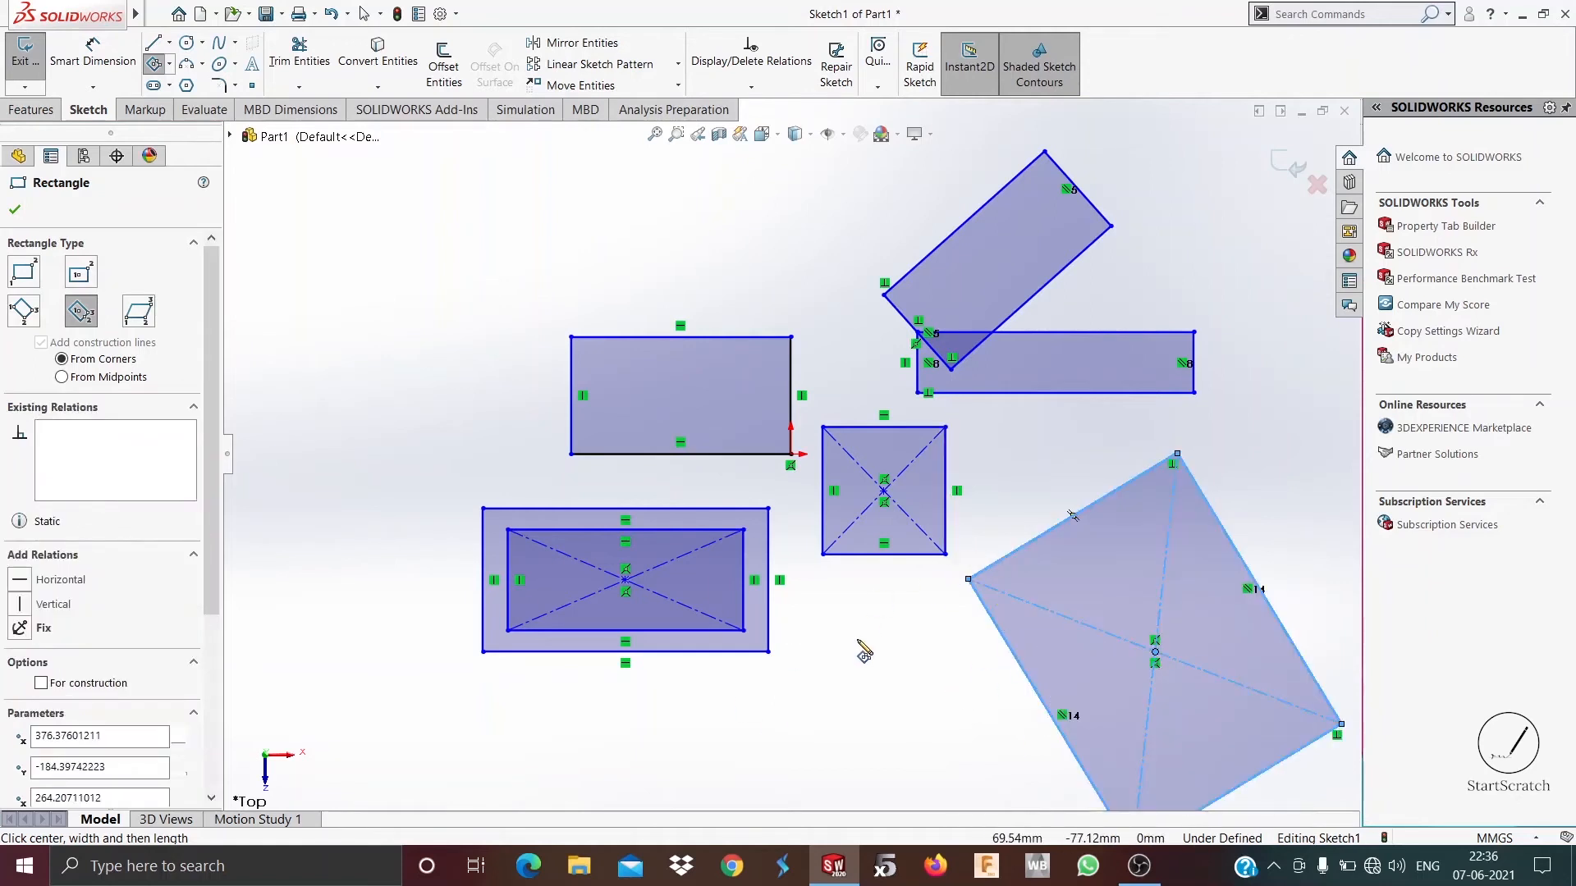
Sketch a second tilted 3 point center rectangle in the empty area above and to the left of the corner rectangle at the origin
left_click(308, 243)
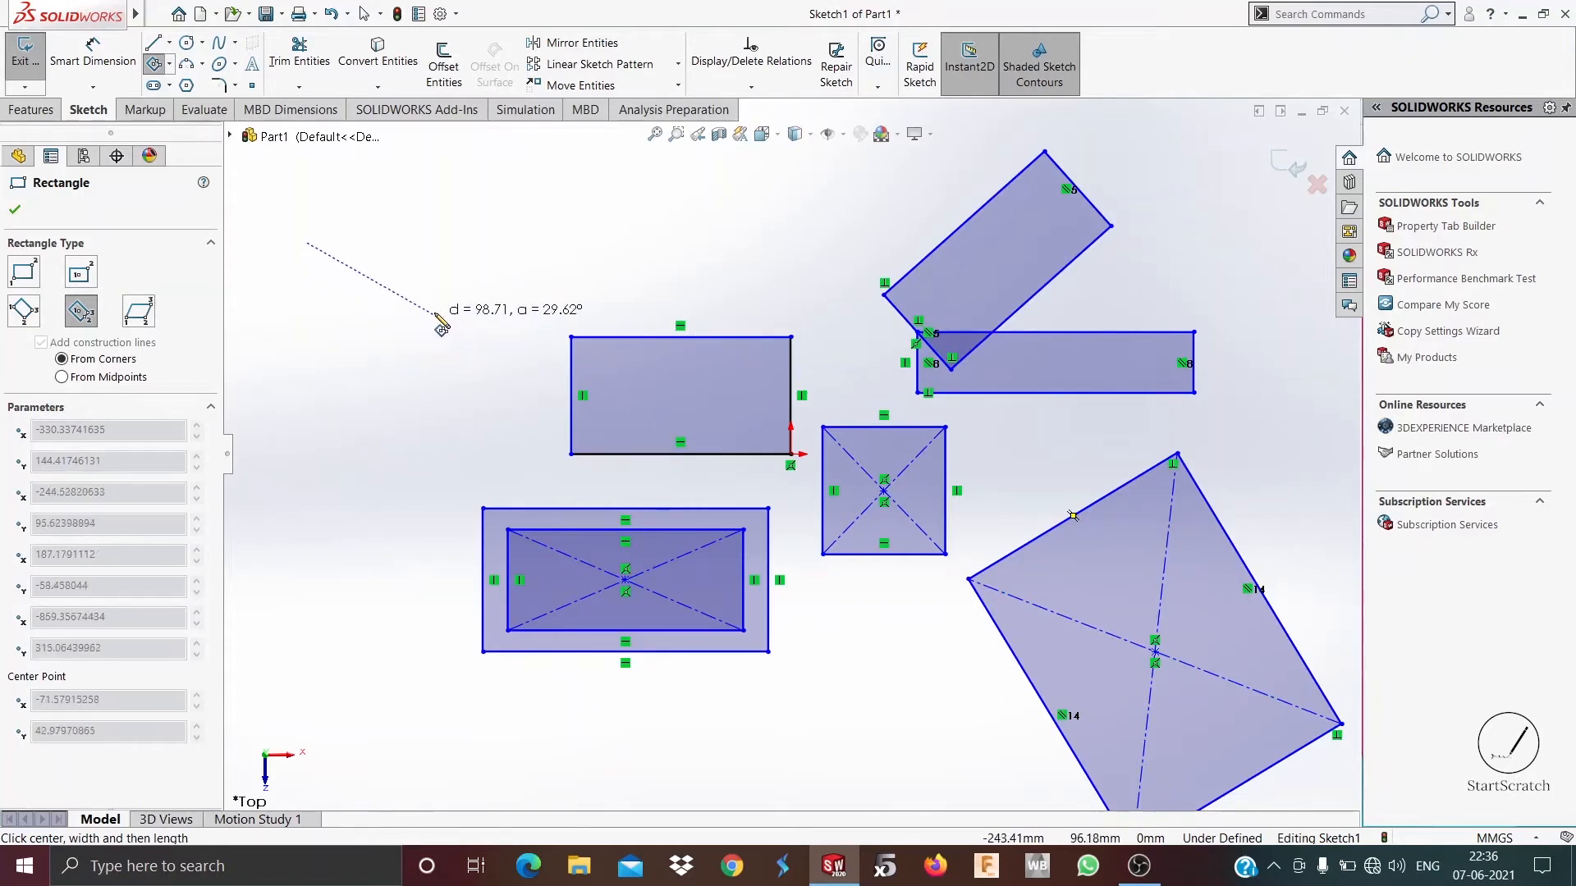
left_click(386, 402)
scroll(509, 314, "down", 4)
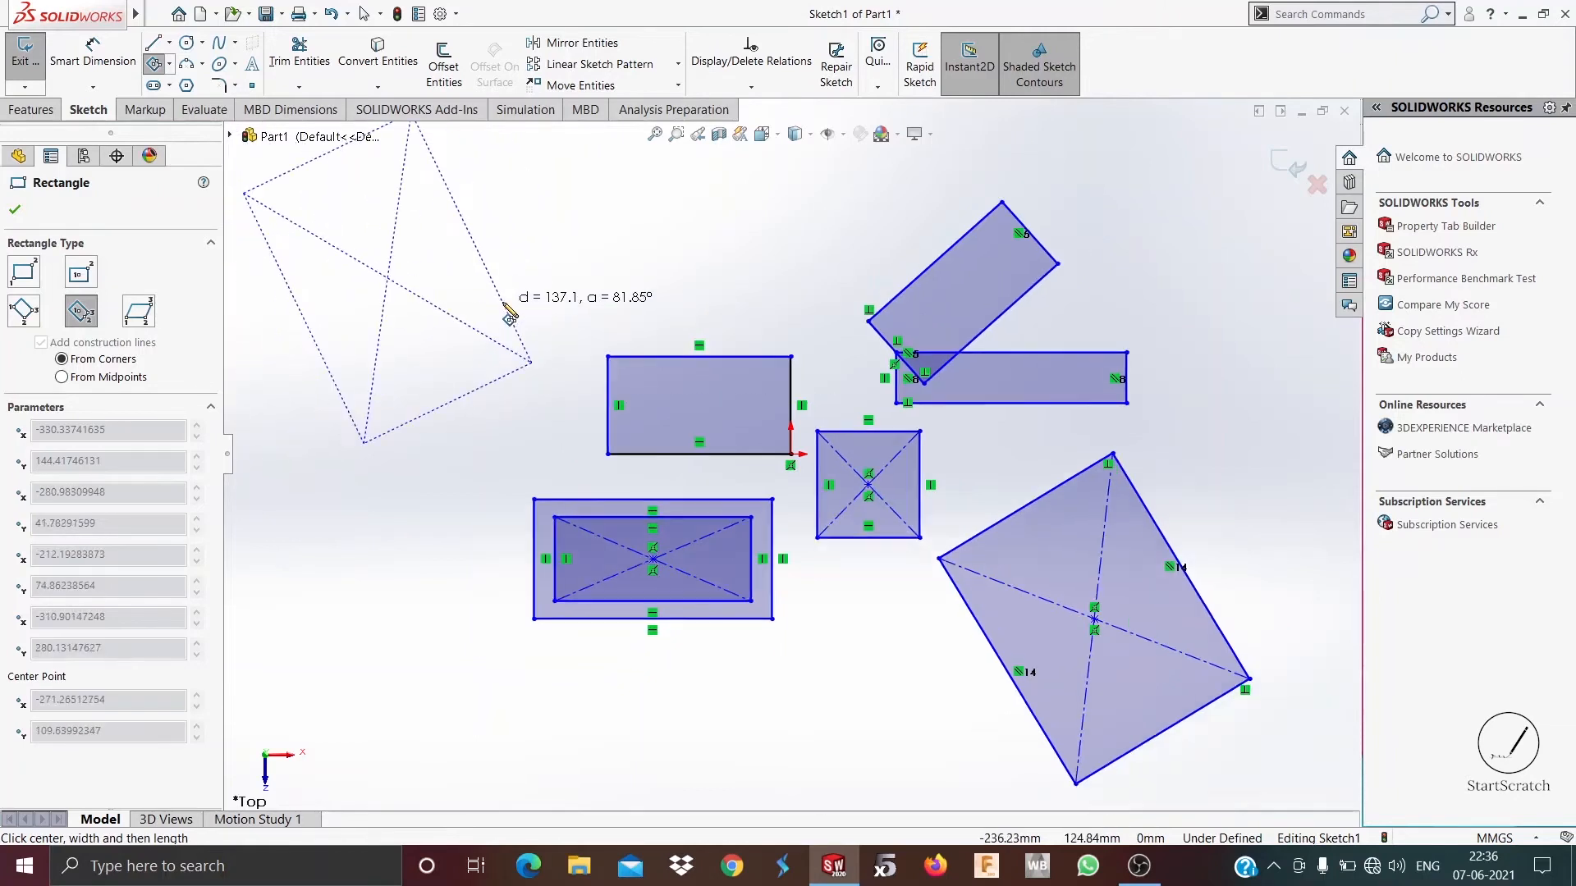
left_click(581, 300)
left_click(357, 341)
Sketch a parallelogram with a horizontal base about 230 mm long, leaning left, below the left tilted rectangle, and exit the tool
left_click(175, 71)
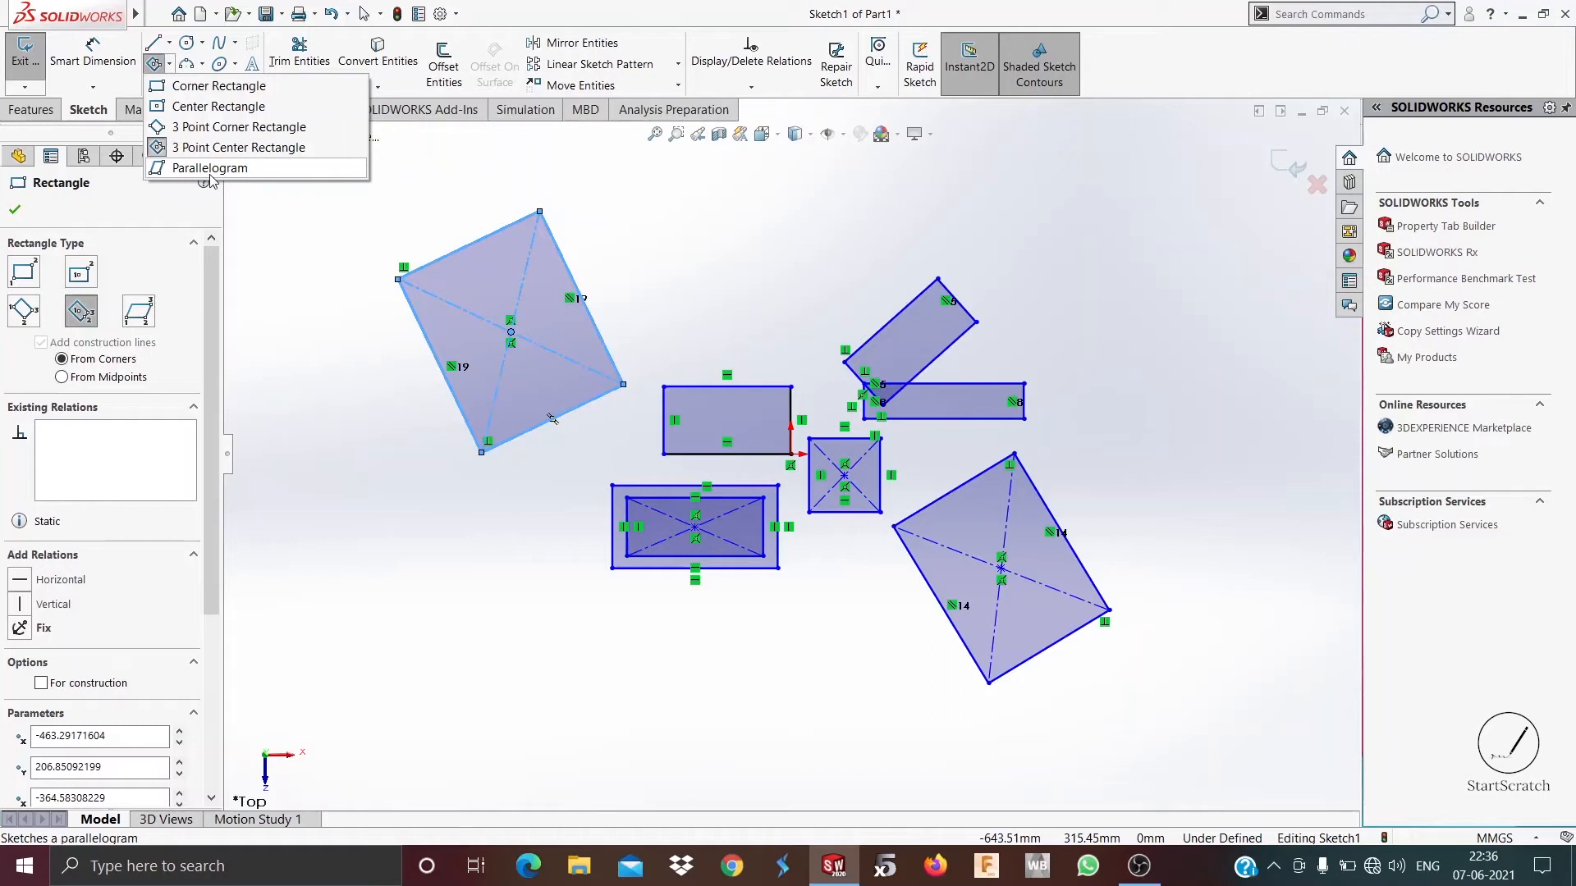
left_click(210, 168)
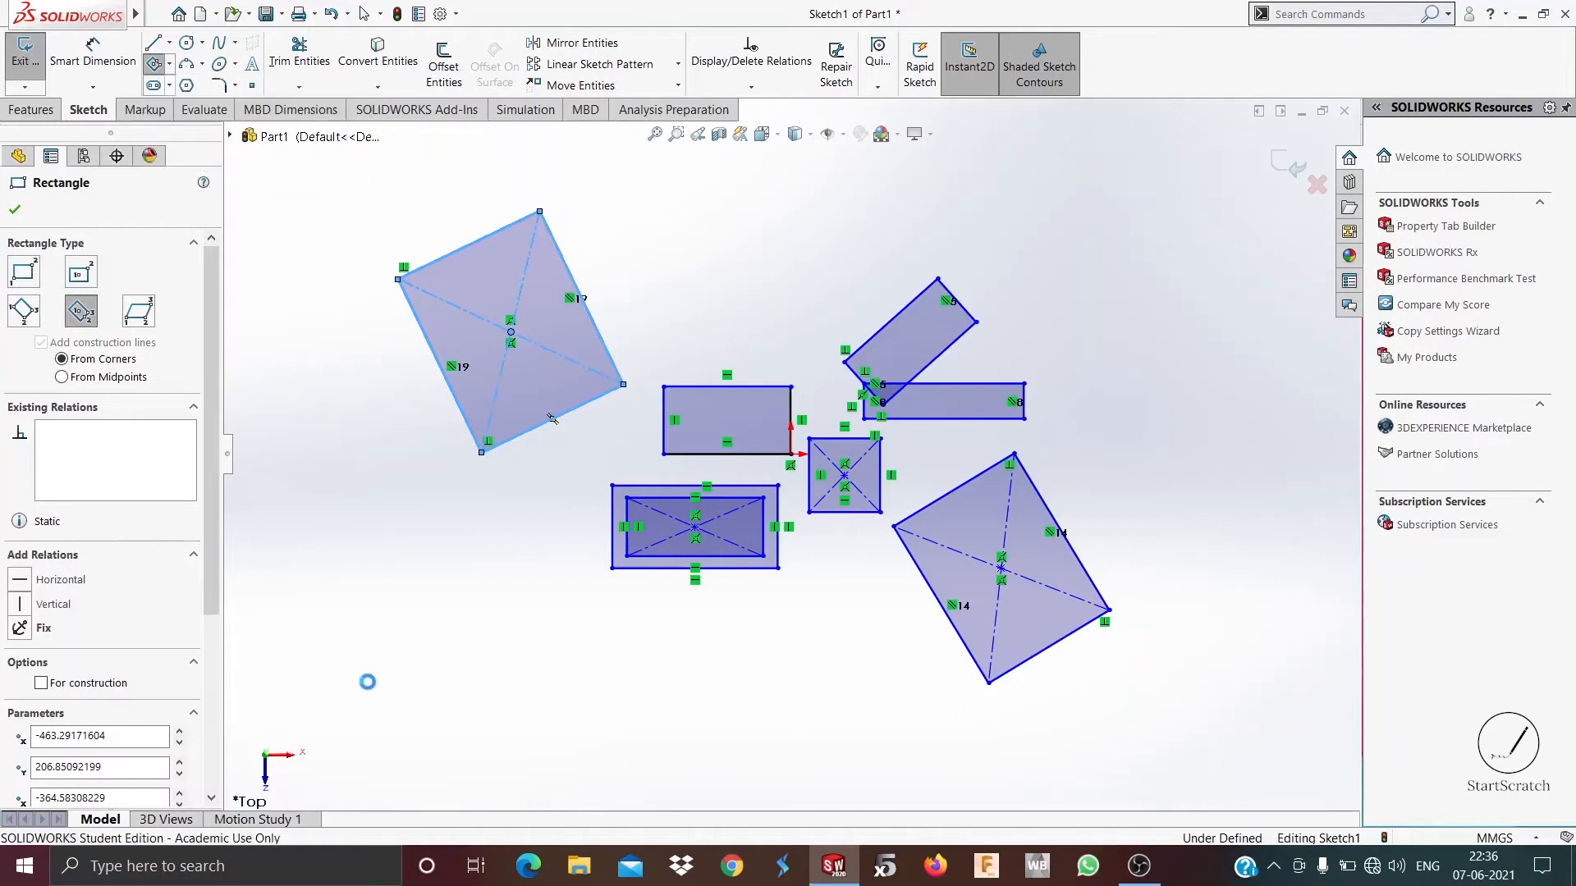
left_click(448, 708)
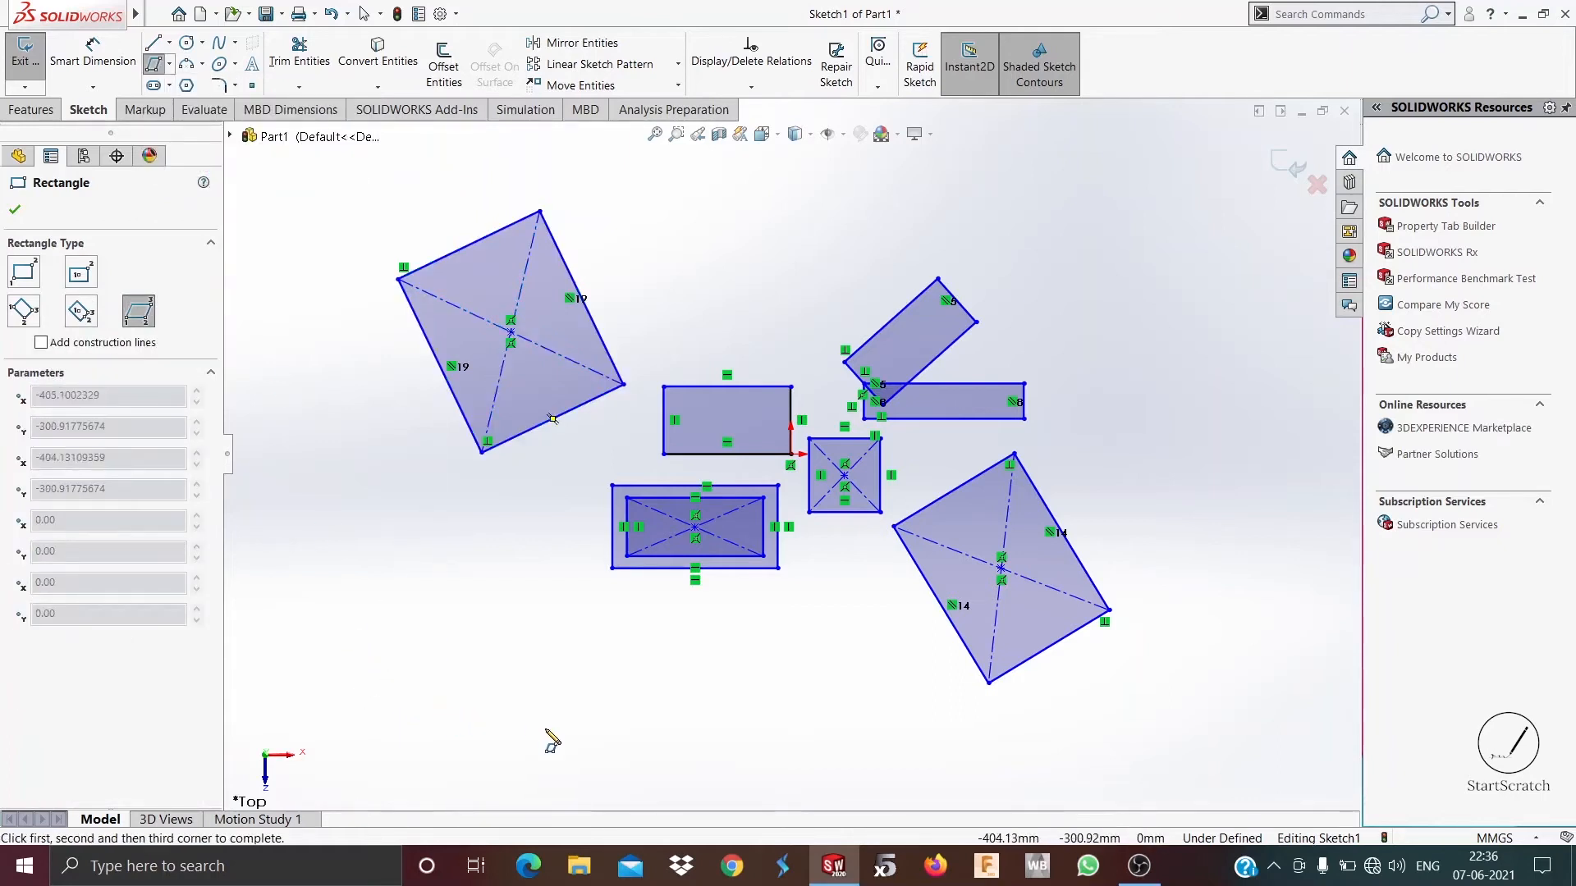
left_click(647, 707)
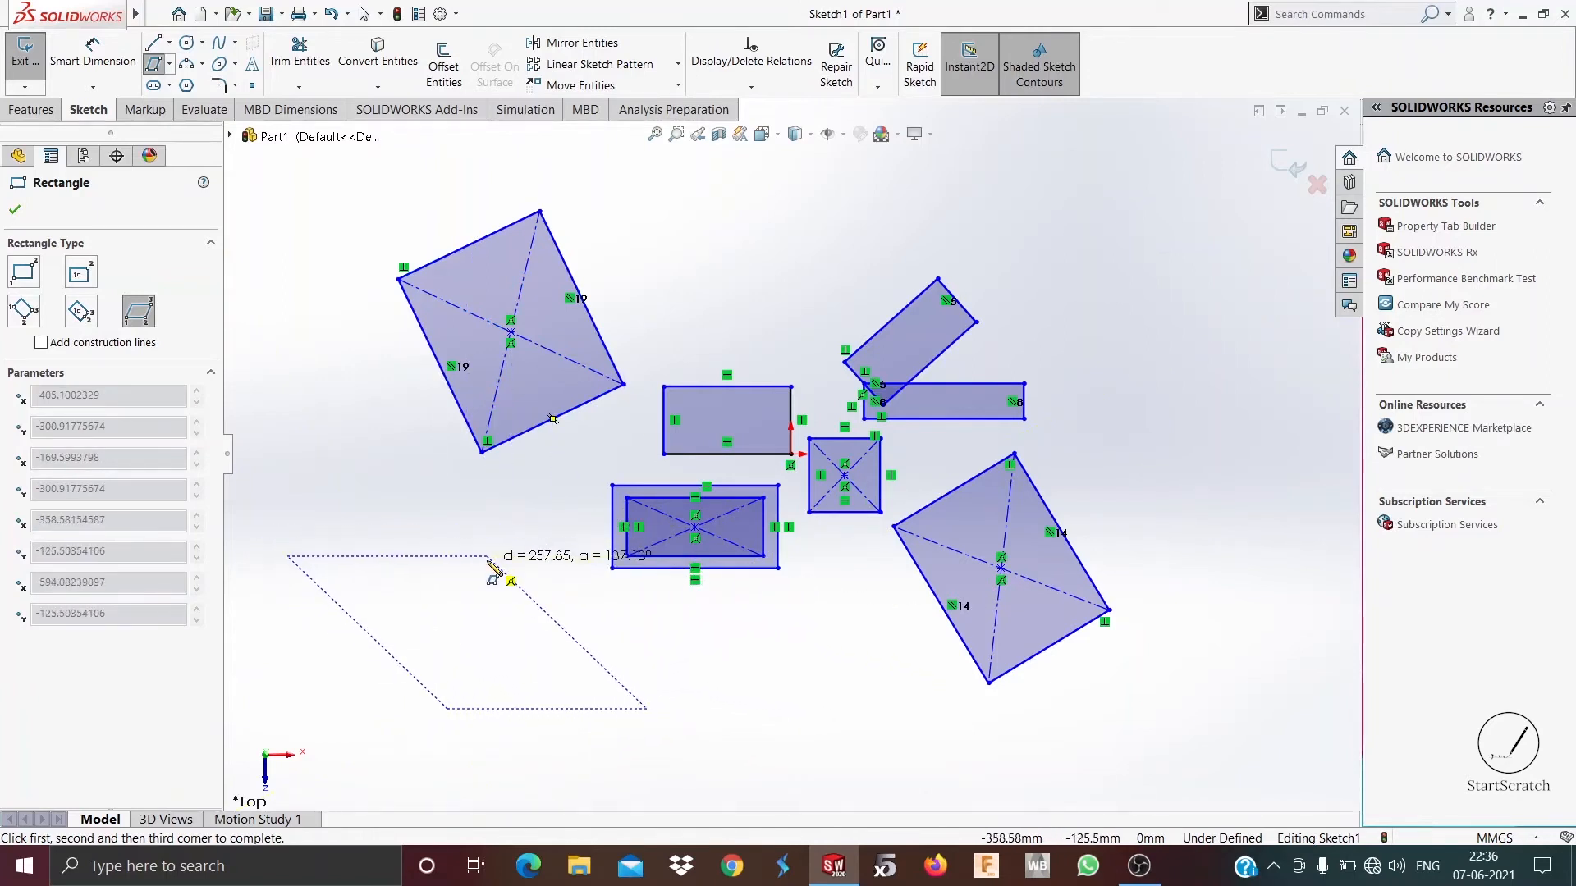
left_click(483, 561)
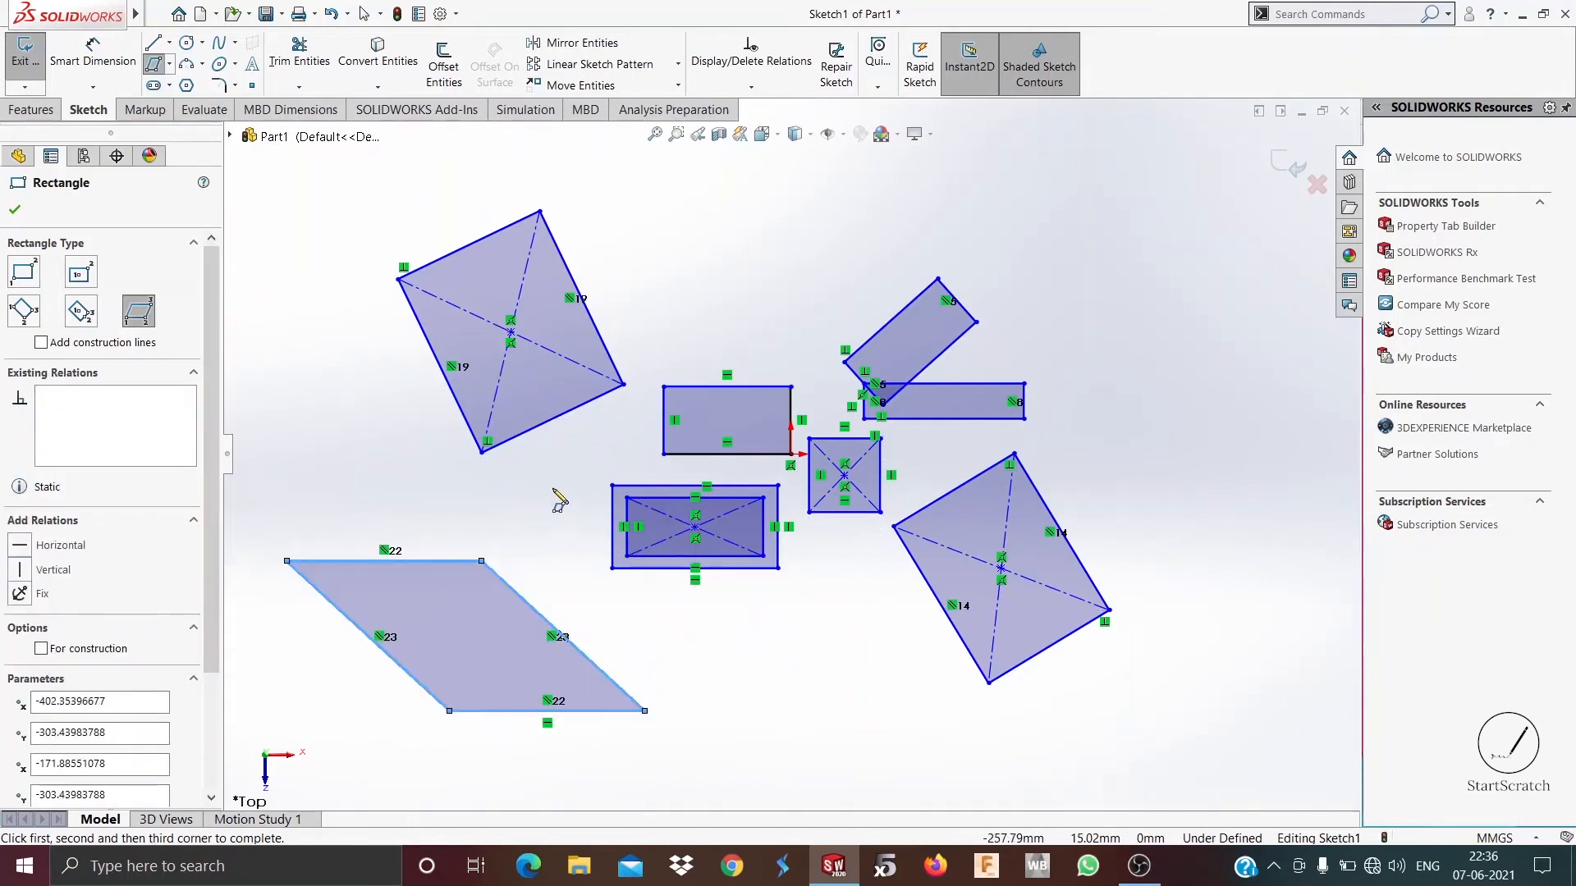
right_click(361, 493)
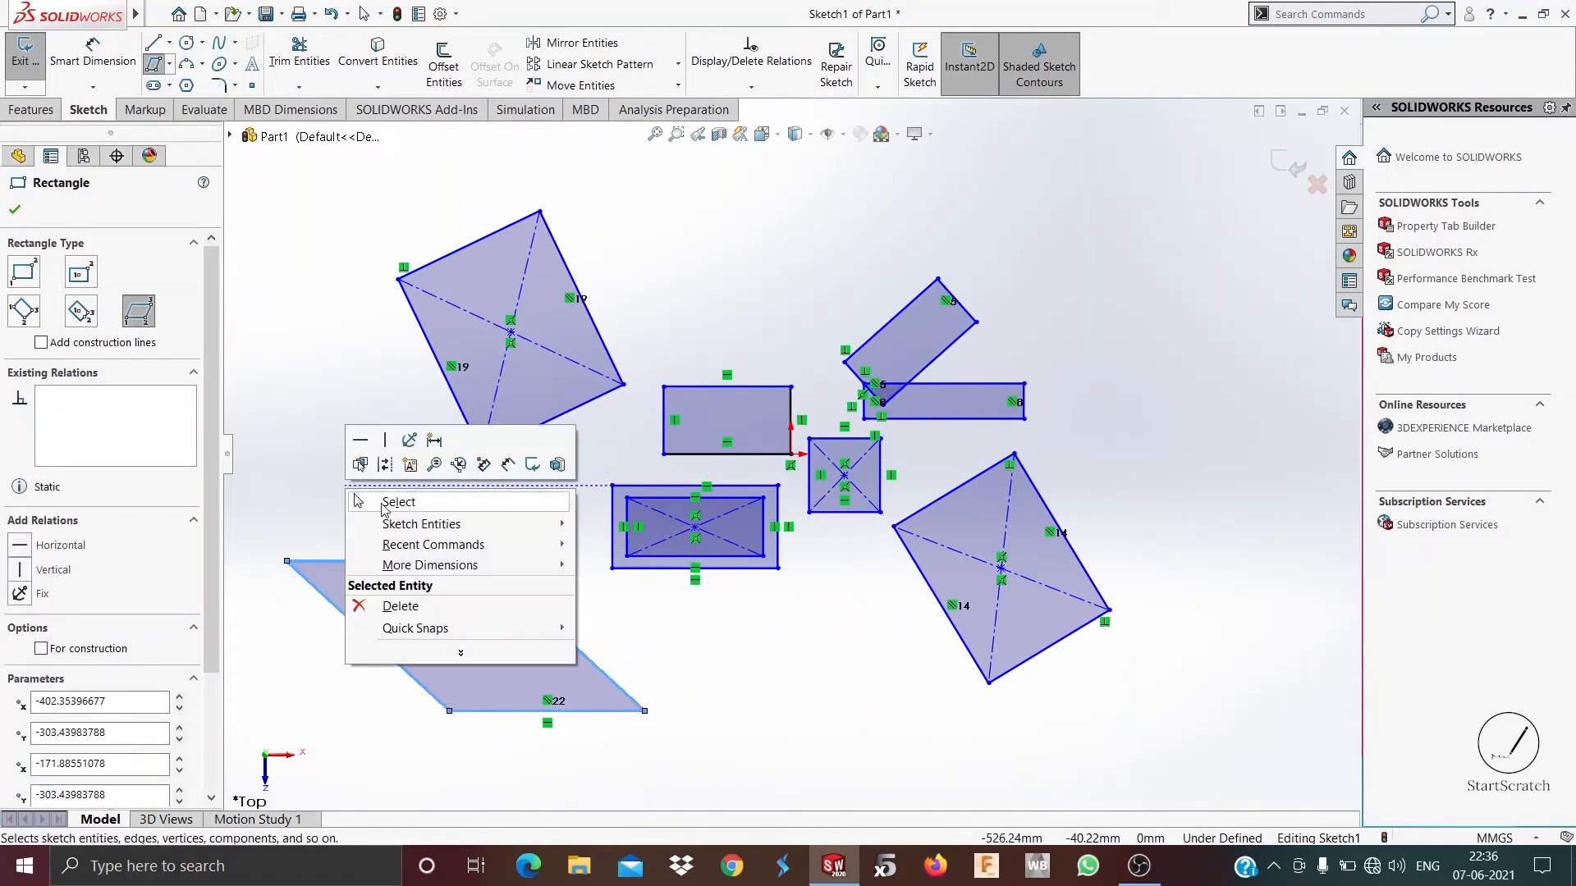
left_click(382, 502)
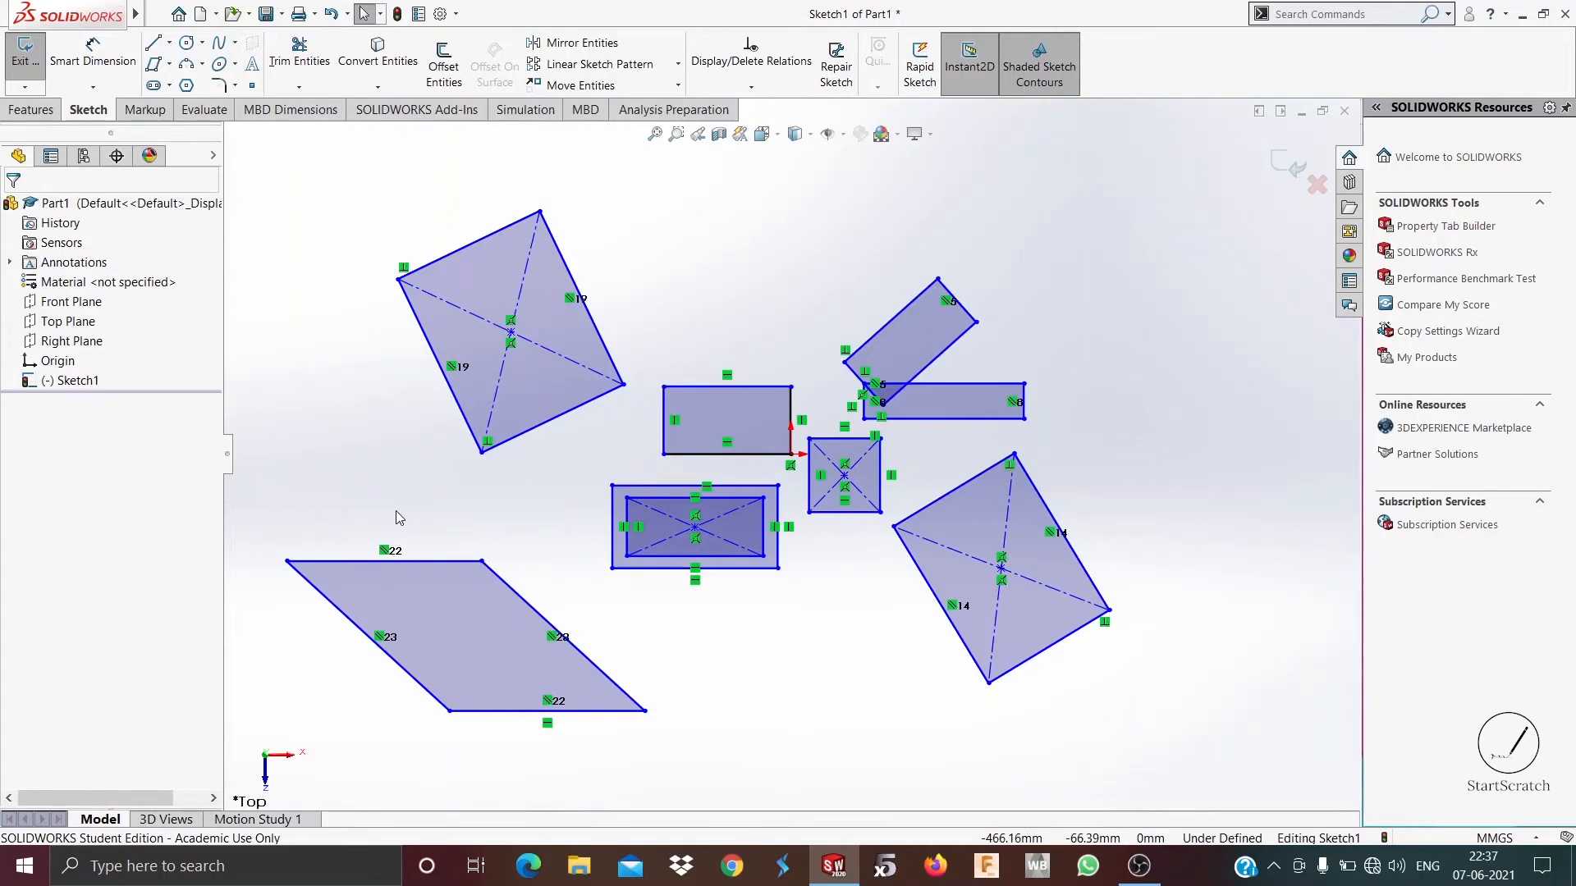
Sketch a vertical centerline through the midpoints of the origin rectangle's horizontal edges, extending past both, and exit the tool
left_click(169, 45)
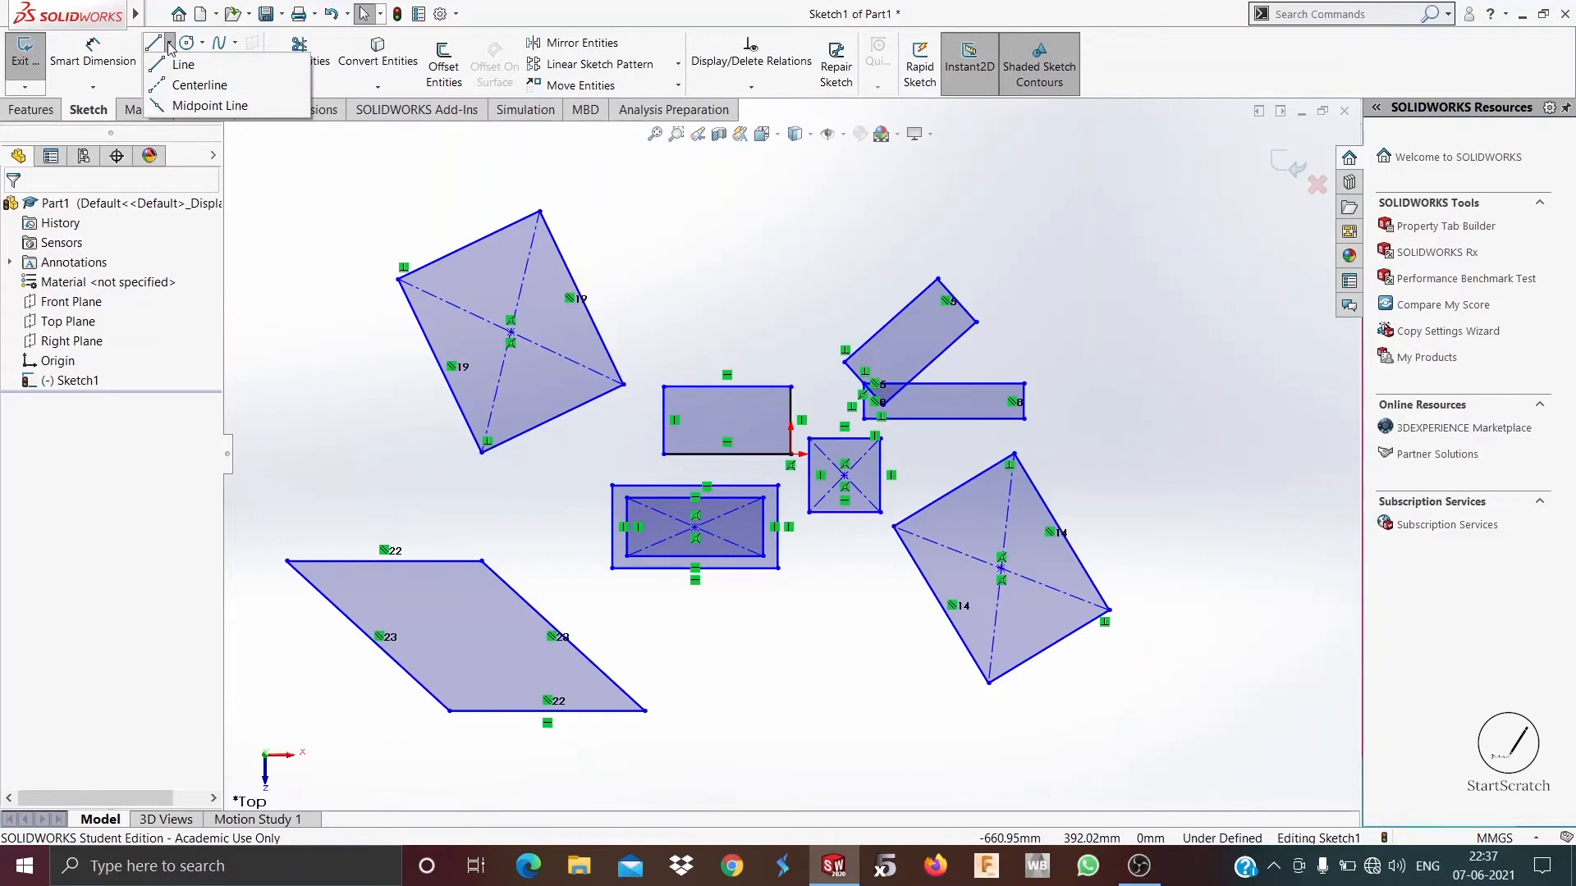
left_click(180, 86)
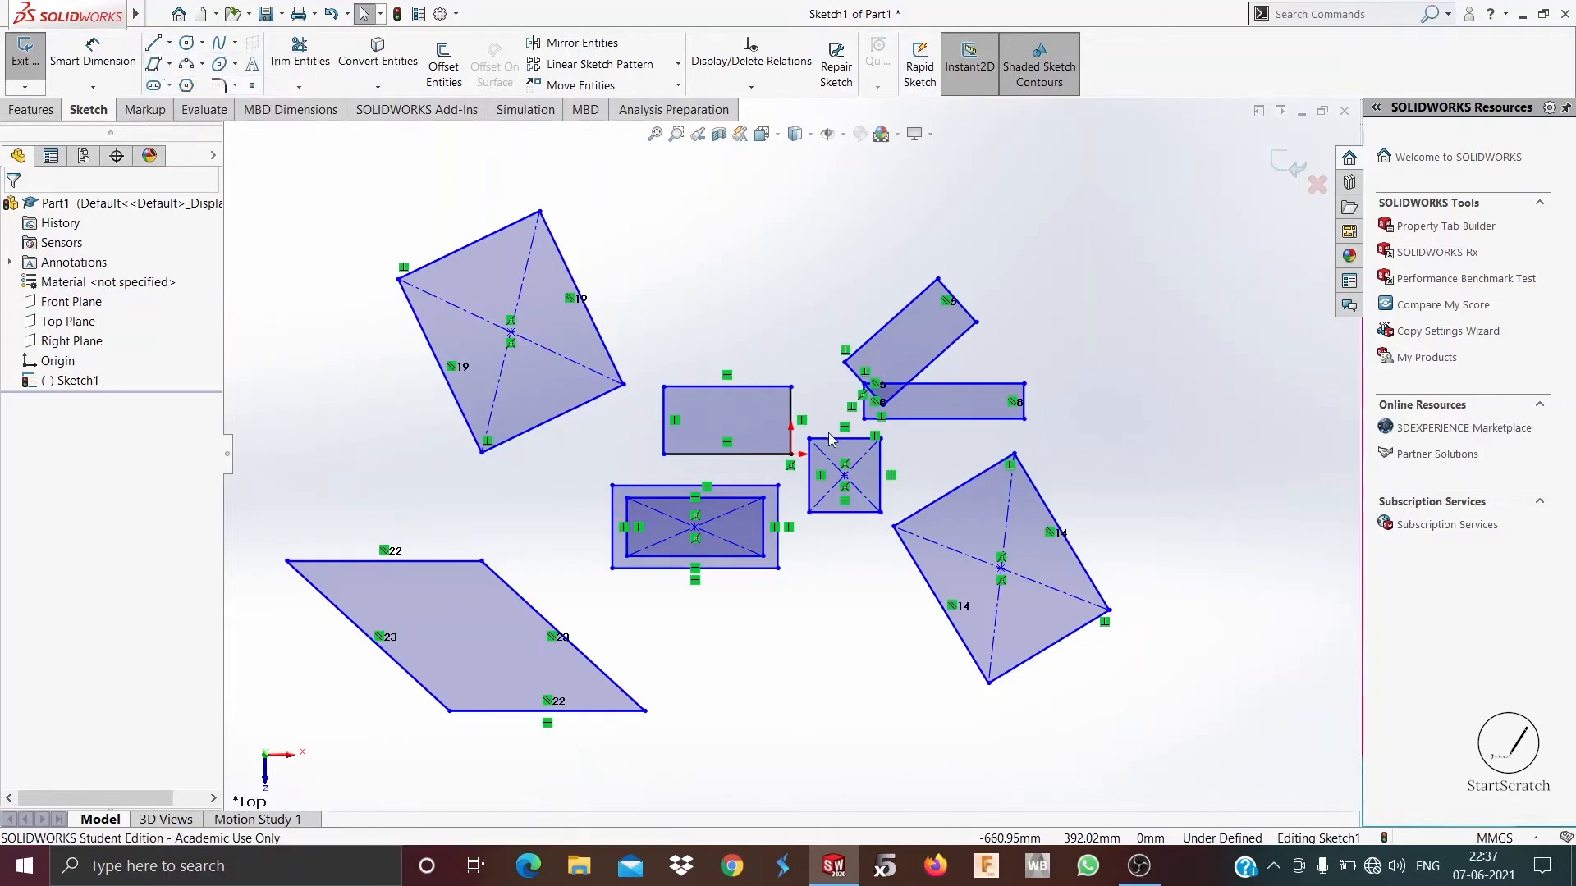
scroll(779, 410, "down", 5)
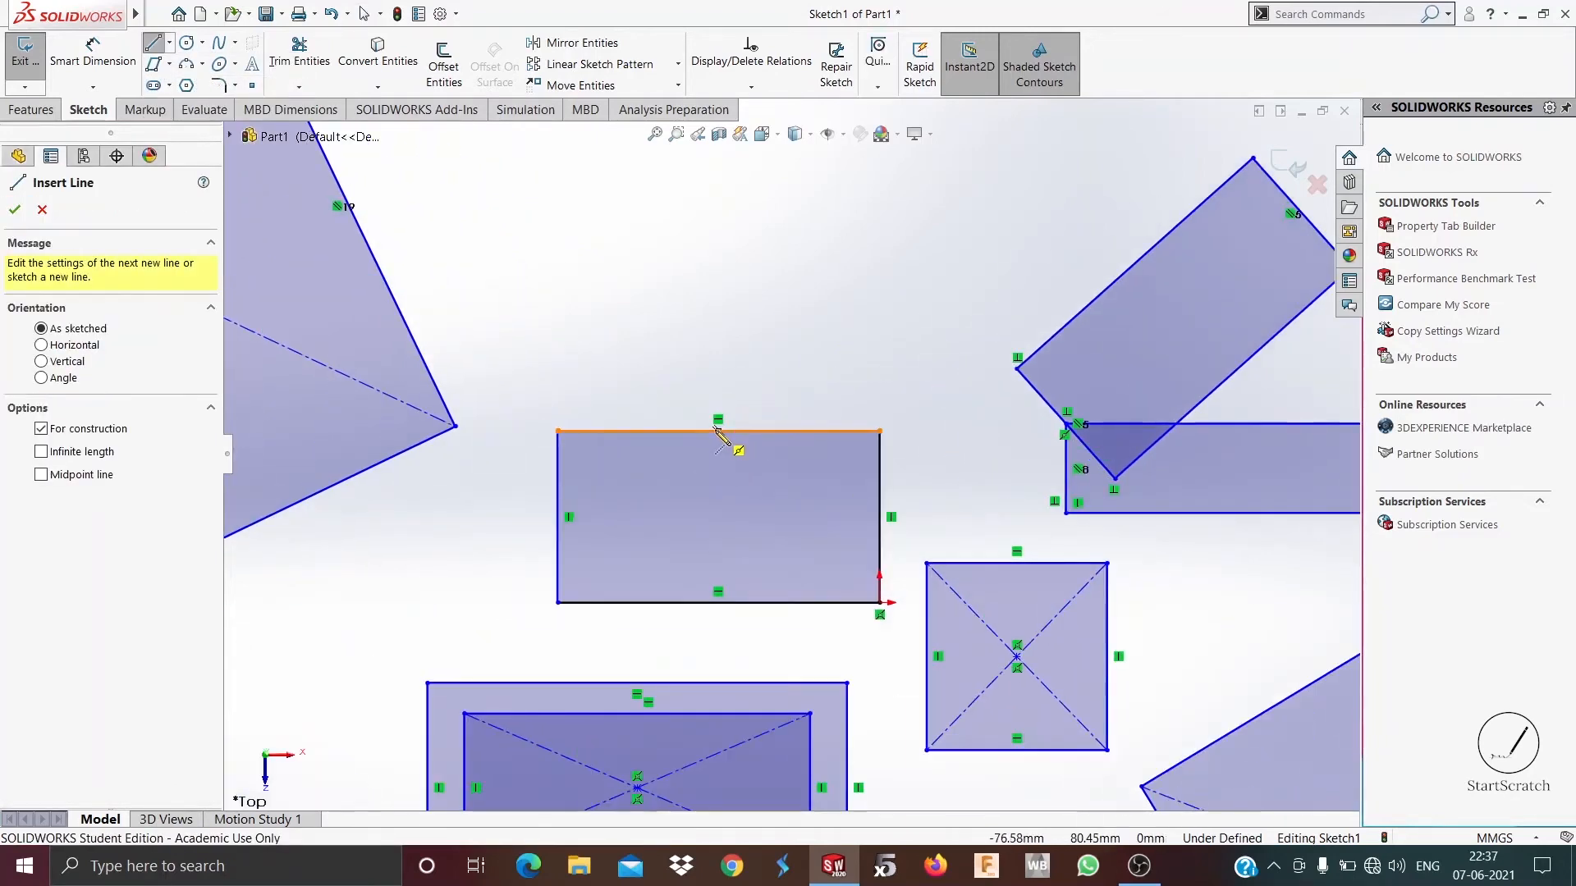
left_click(717, 430)
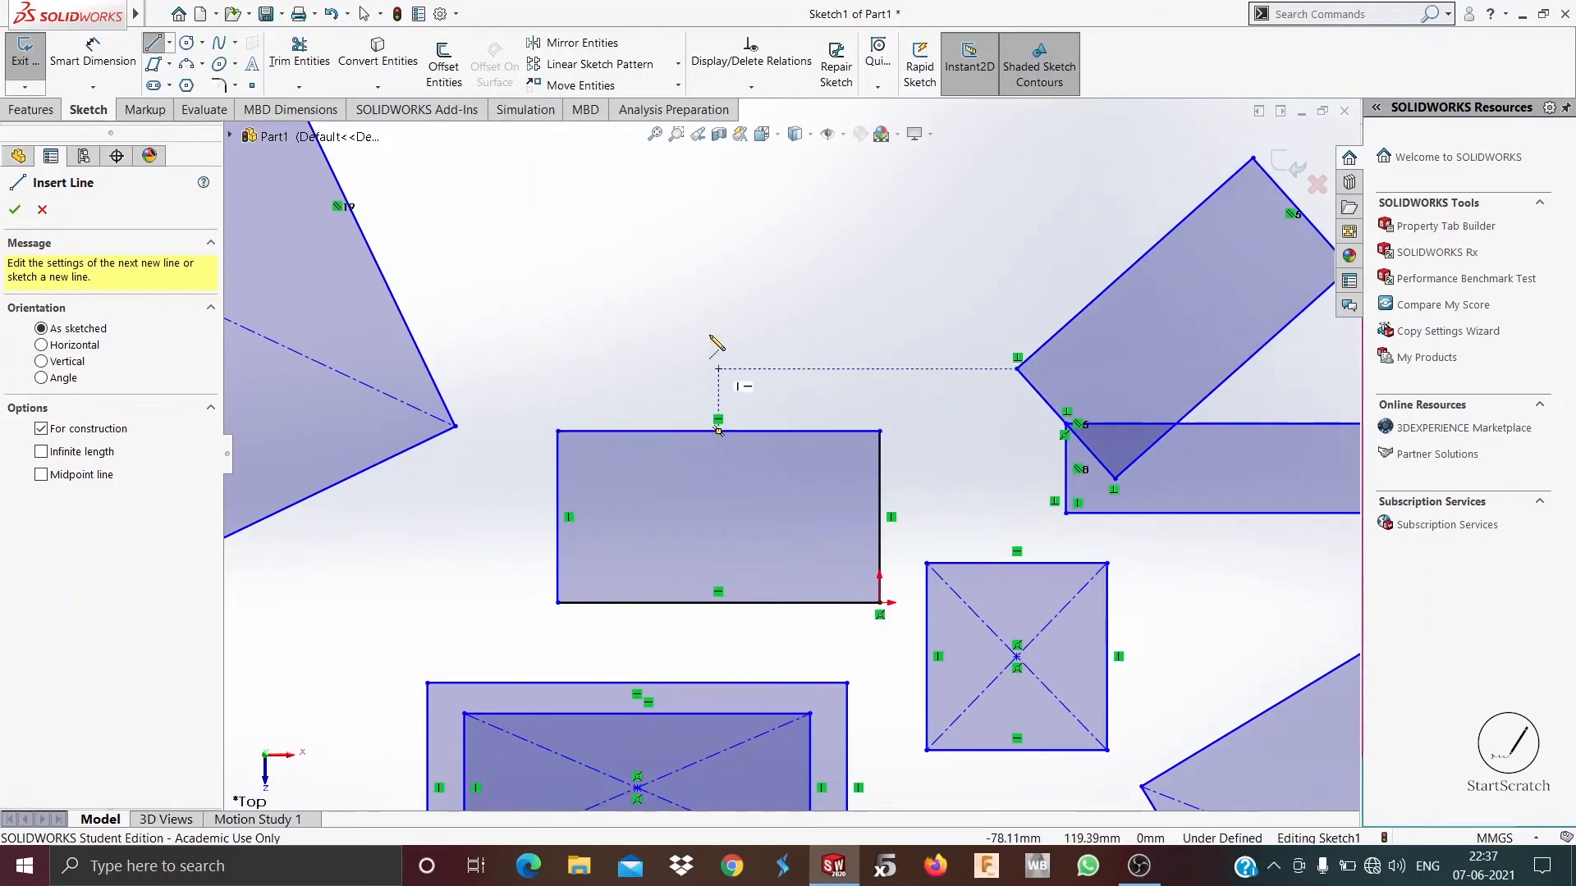
left_click(719, 240)
scroll(790, 456, "up", 2)
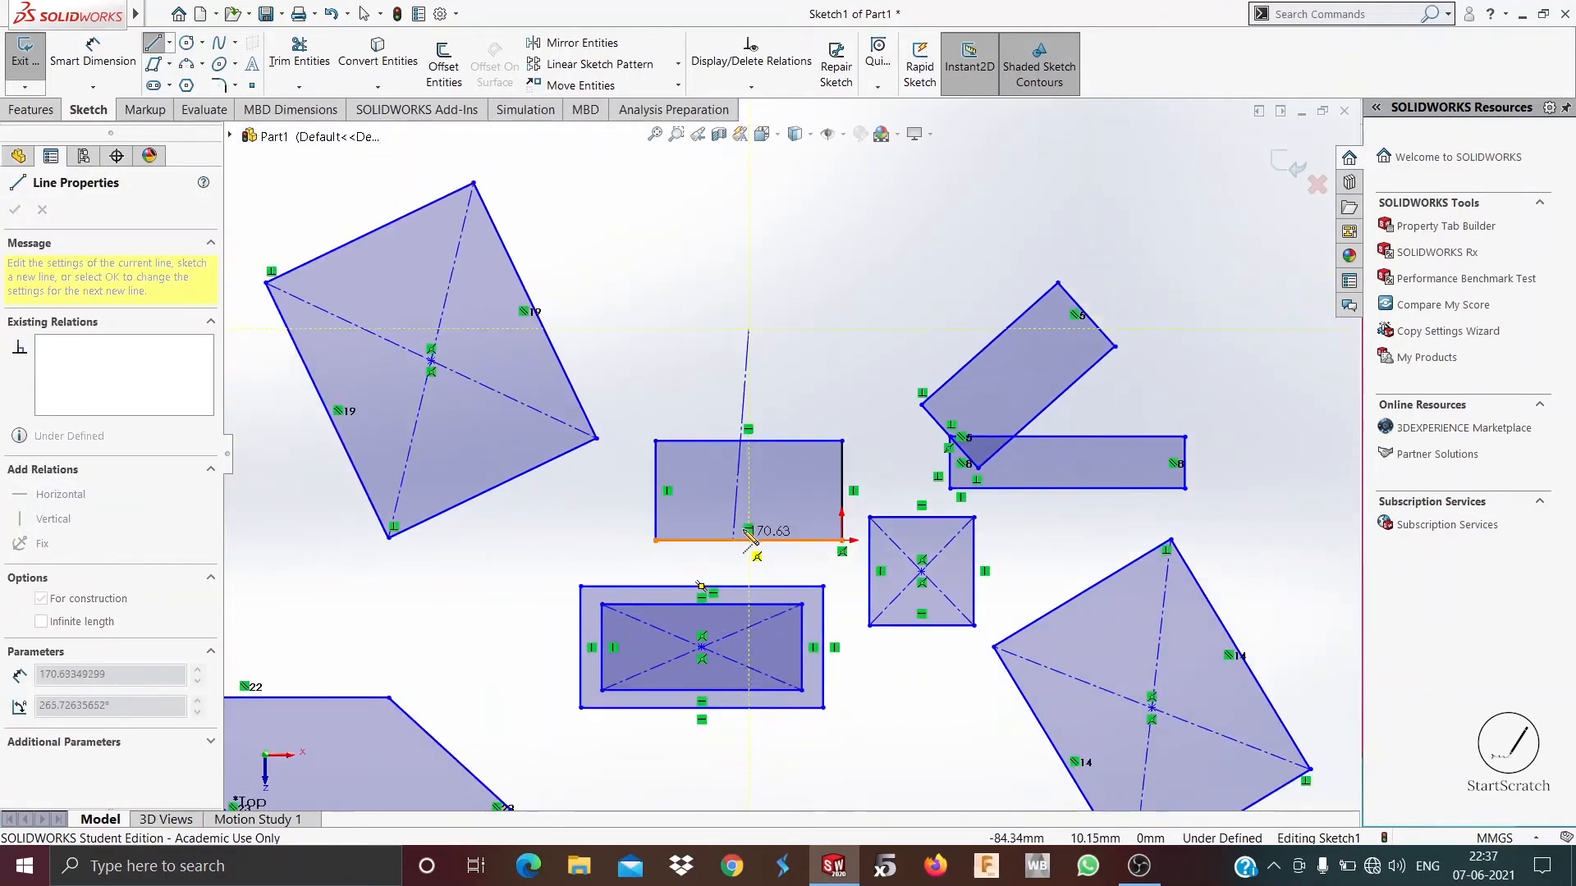
left_click(748, 572)
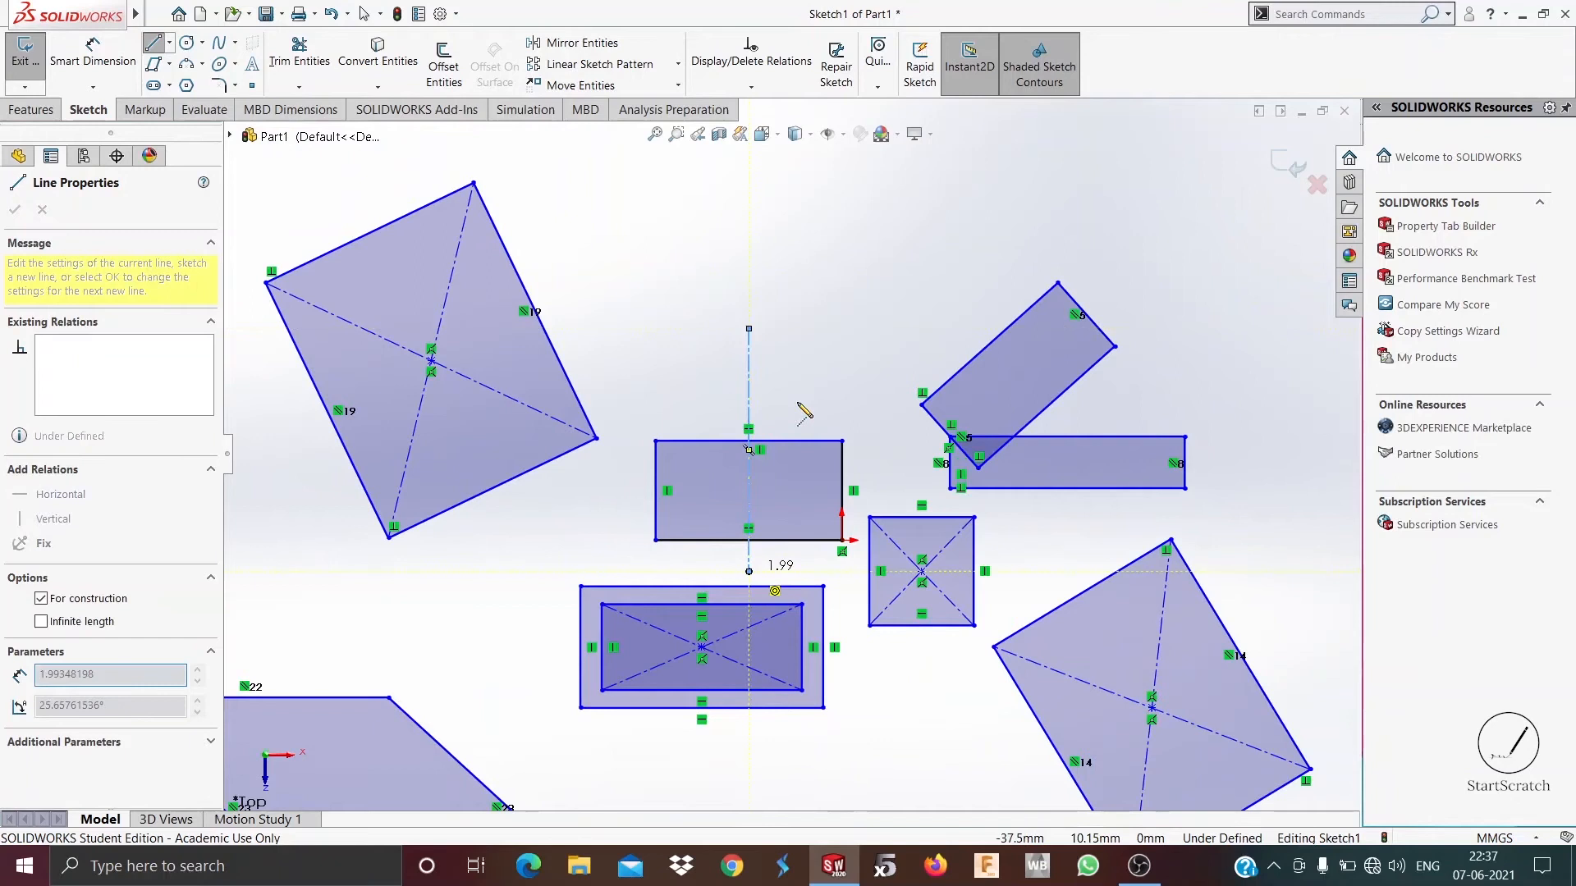
right_click(827, 349)
left_click(863, 352)
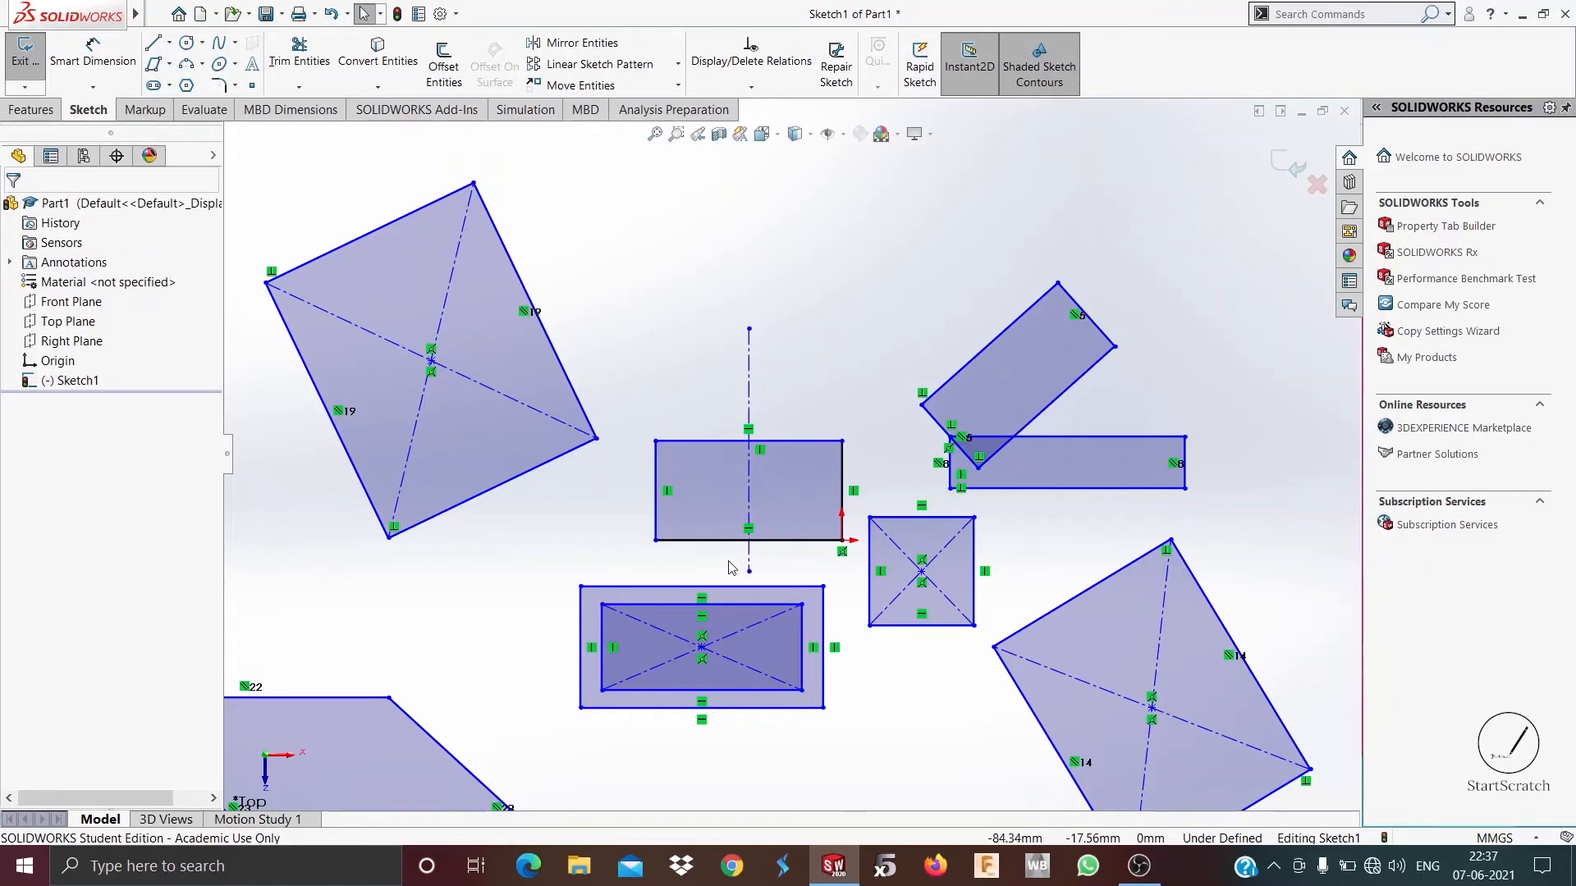
Sketch a vertical solid line about 174 mm long above the left end of the origin rectangle and exit the Line tool
left_click(152, 42)
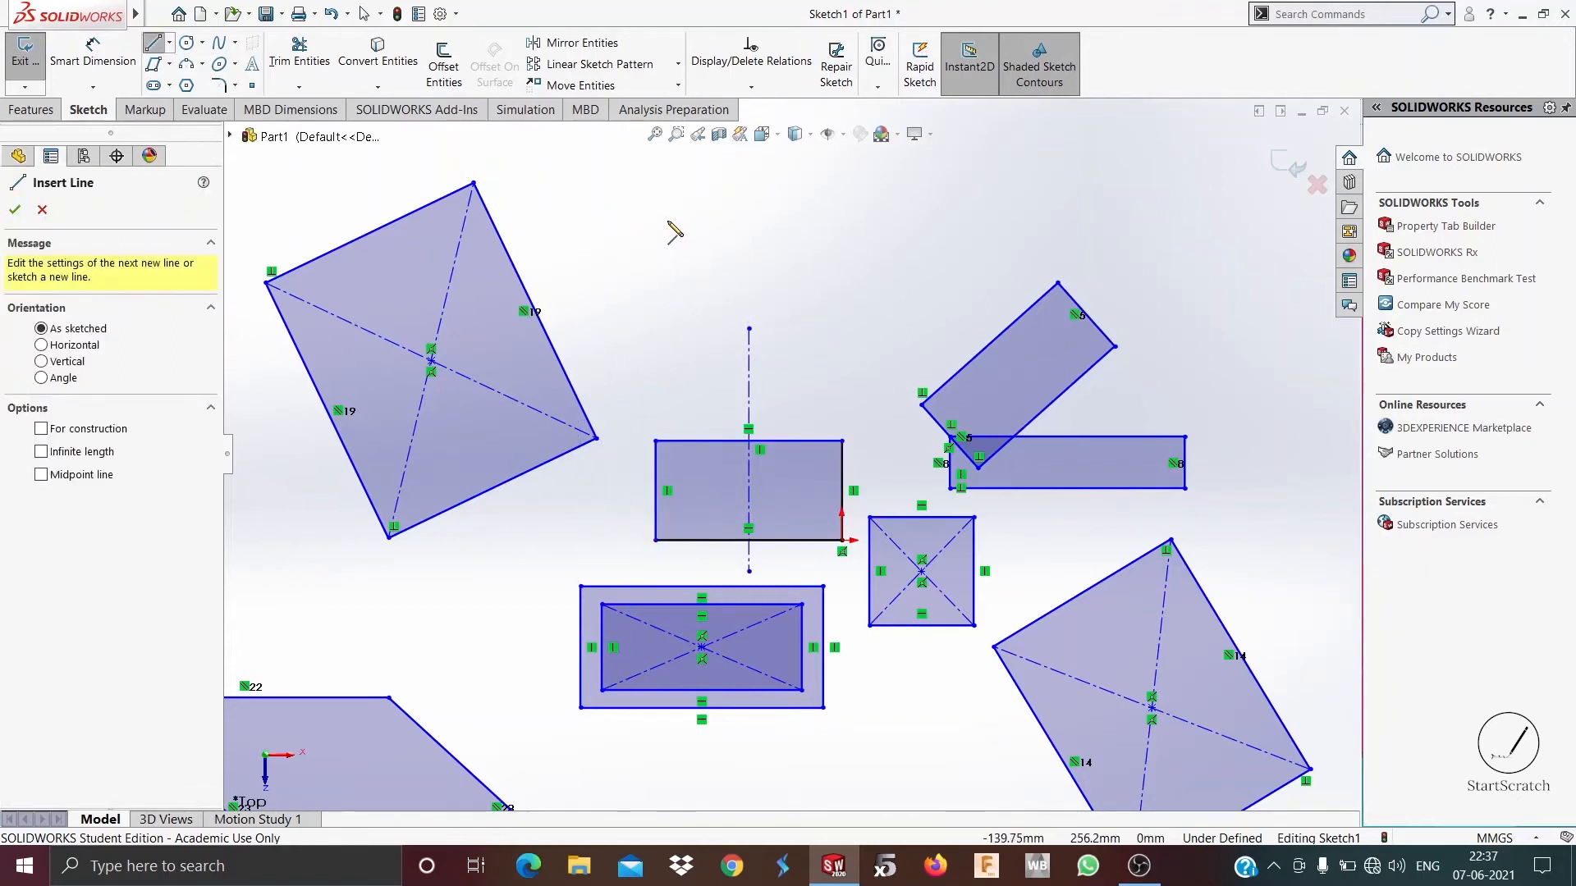
left_click(663, 186)
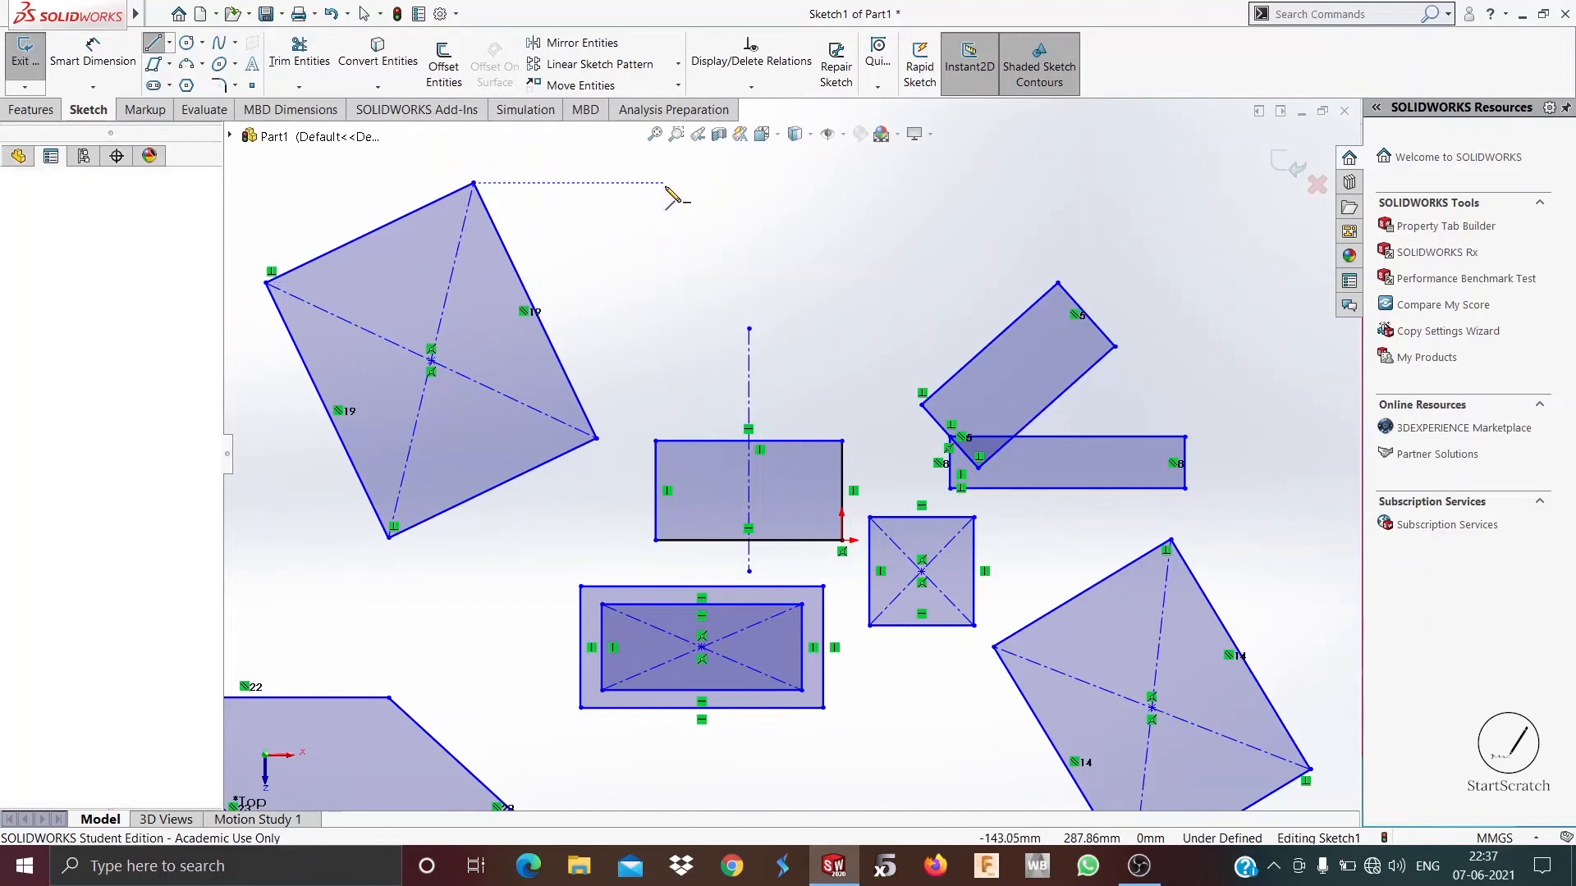
left_click(663, 398)
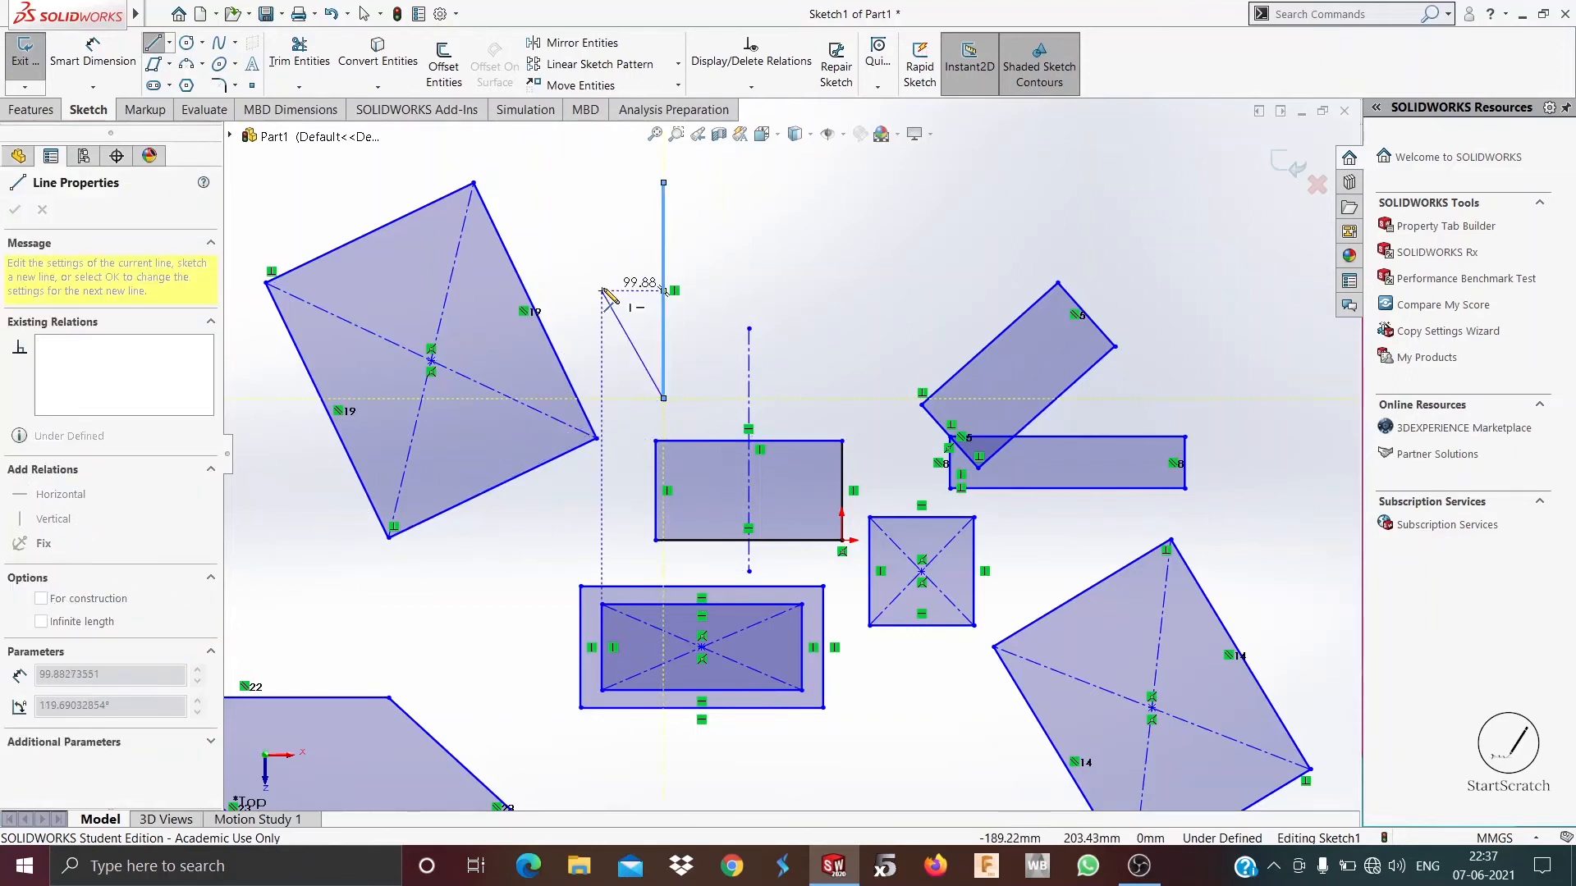
right_click(617, 264)
left_click(649, 302)
Convert the separate vertical line above the origin rectangle to construction geometry
left_click(663, 297)
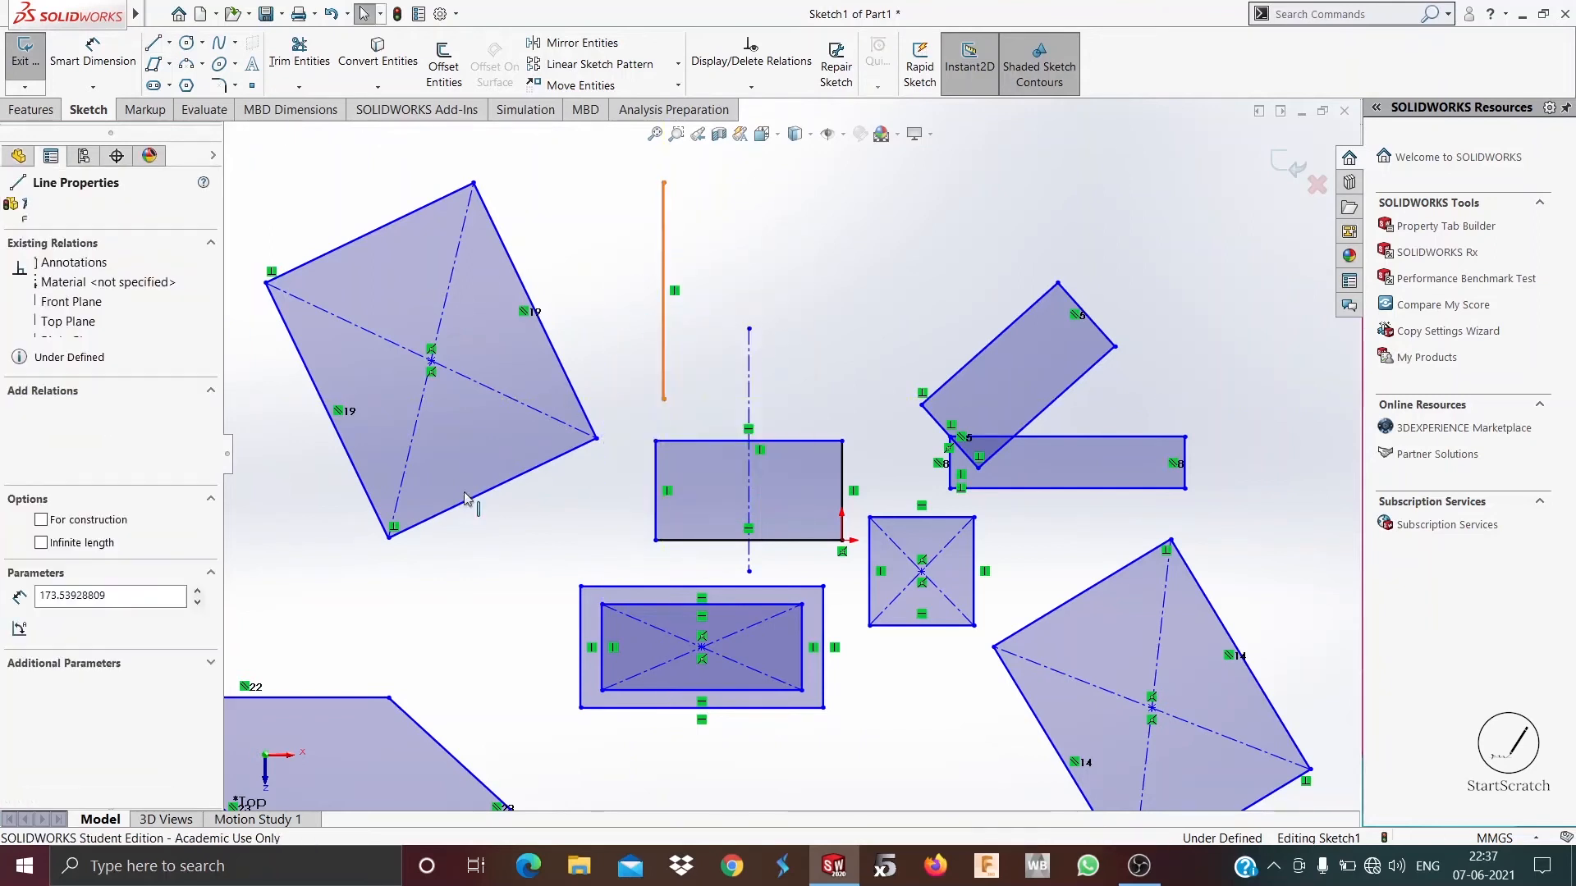
left_click(72, 522)
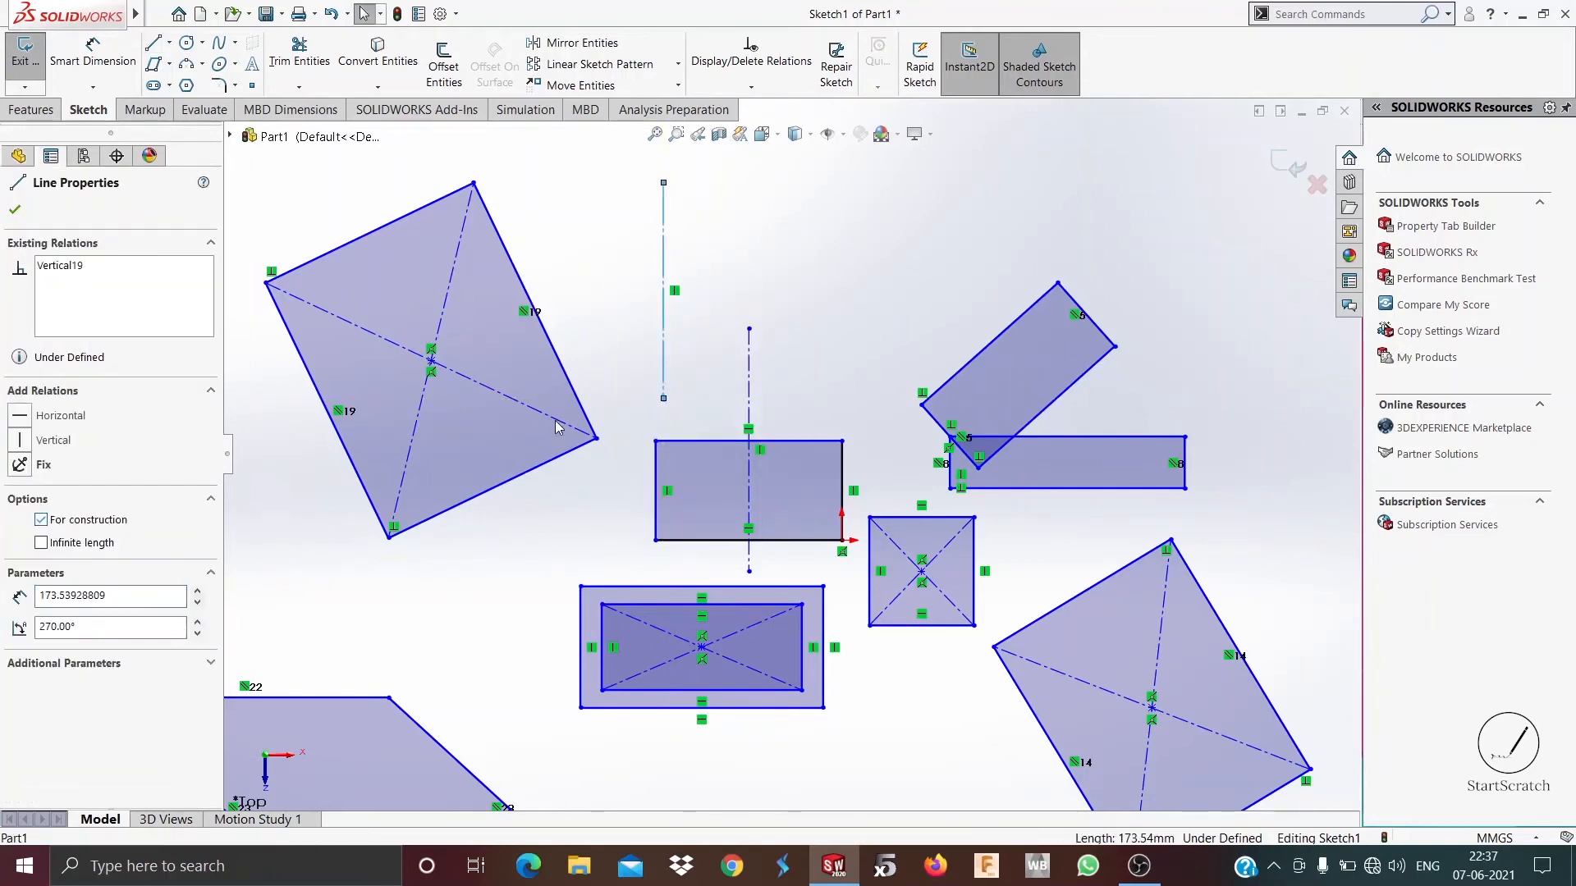
left_click(831, 267)
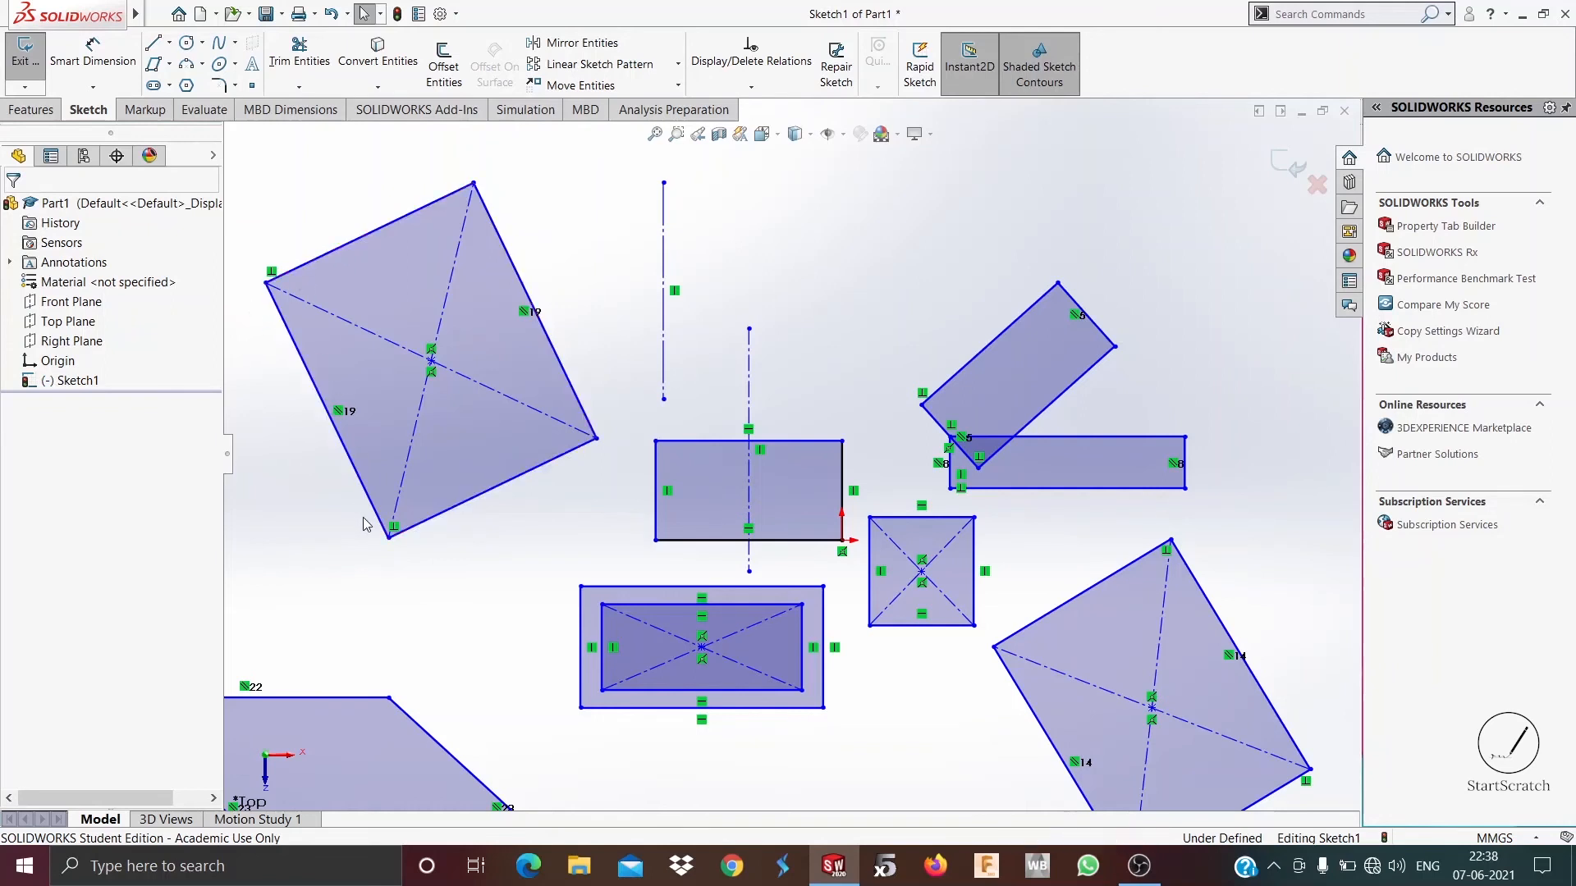
Sketch a solid line about 325 mm long at about 206° across the middle of the left tilted center rectangle, and exit the tool
left_click(169, 42)
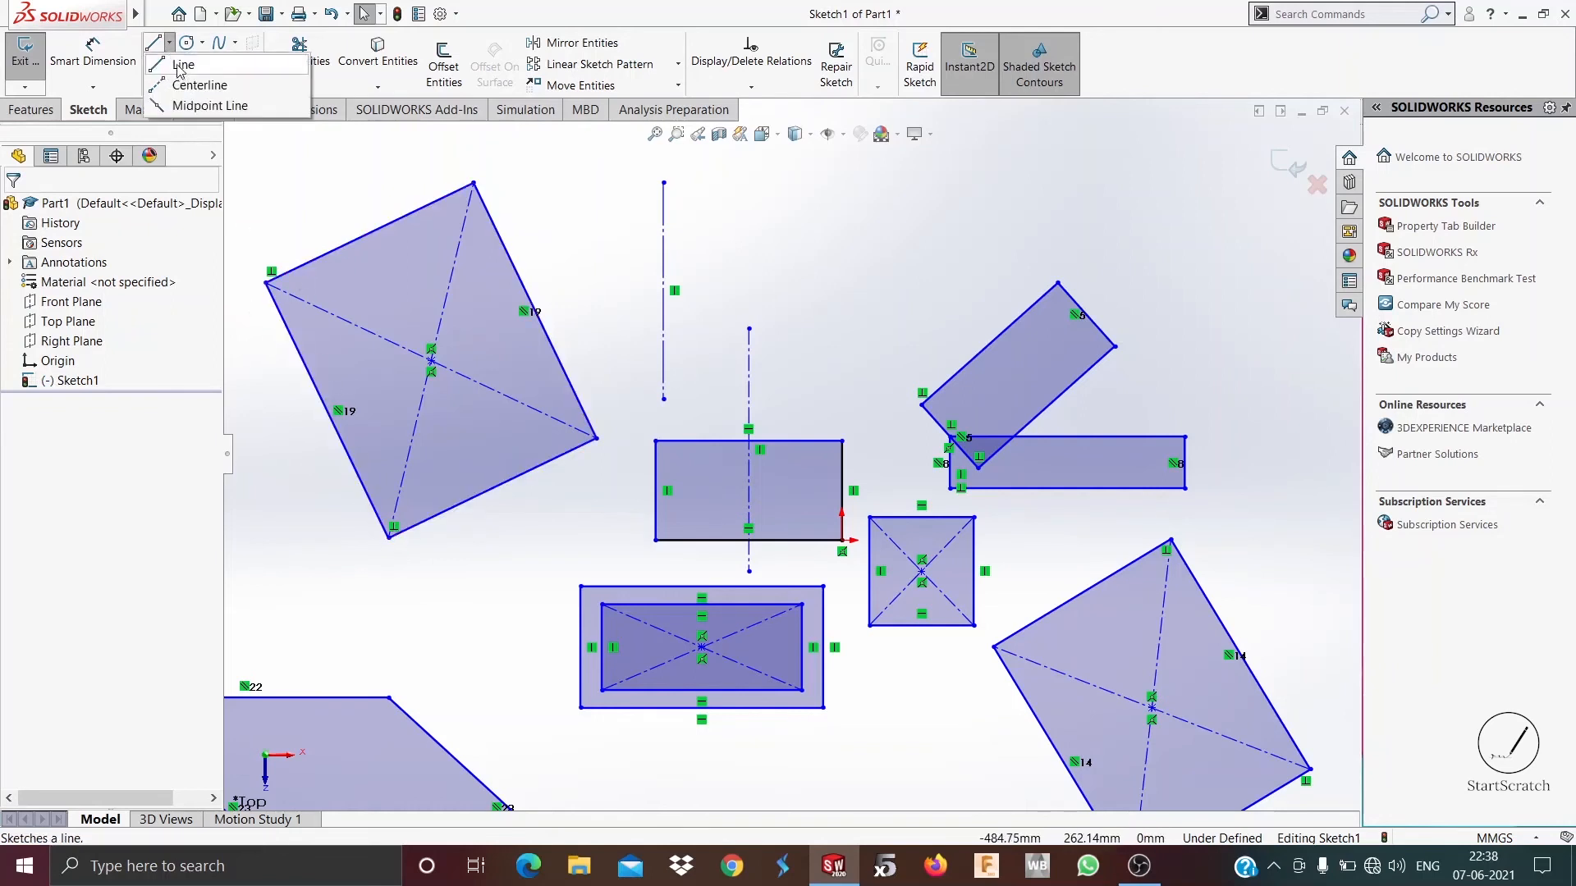
left_click(189, 84)
left_click(169, 42)
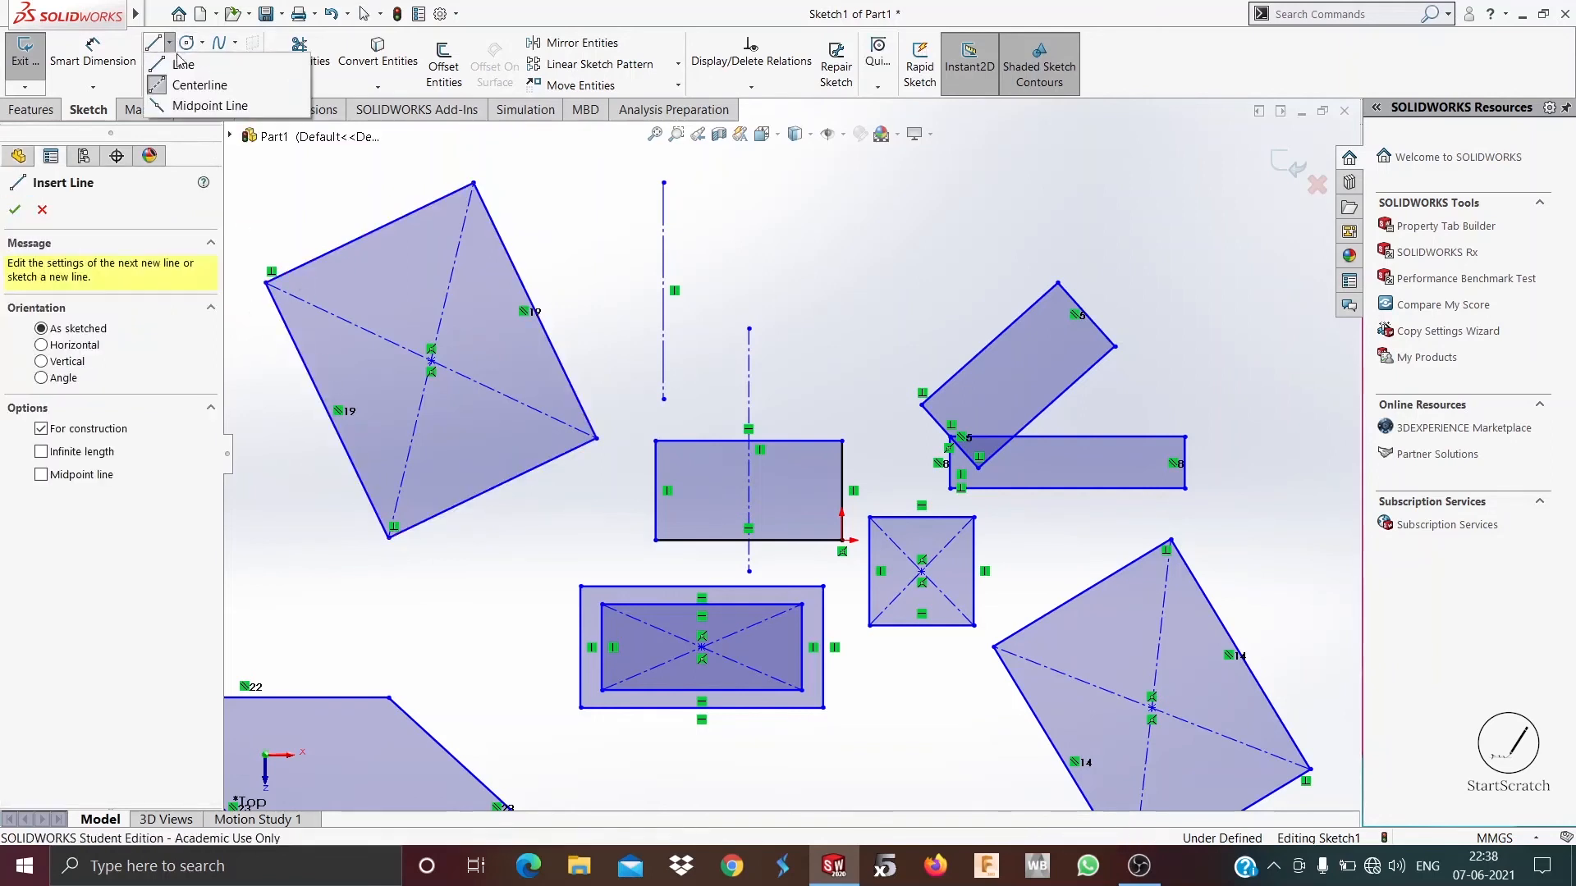
left_click(183, 63)
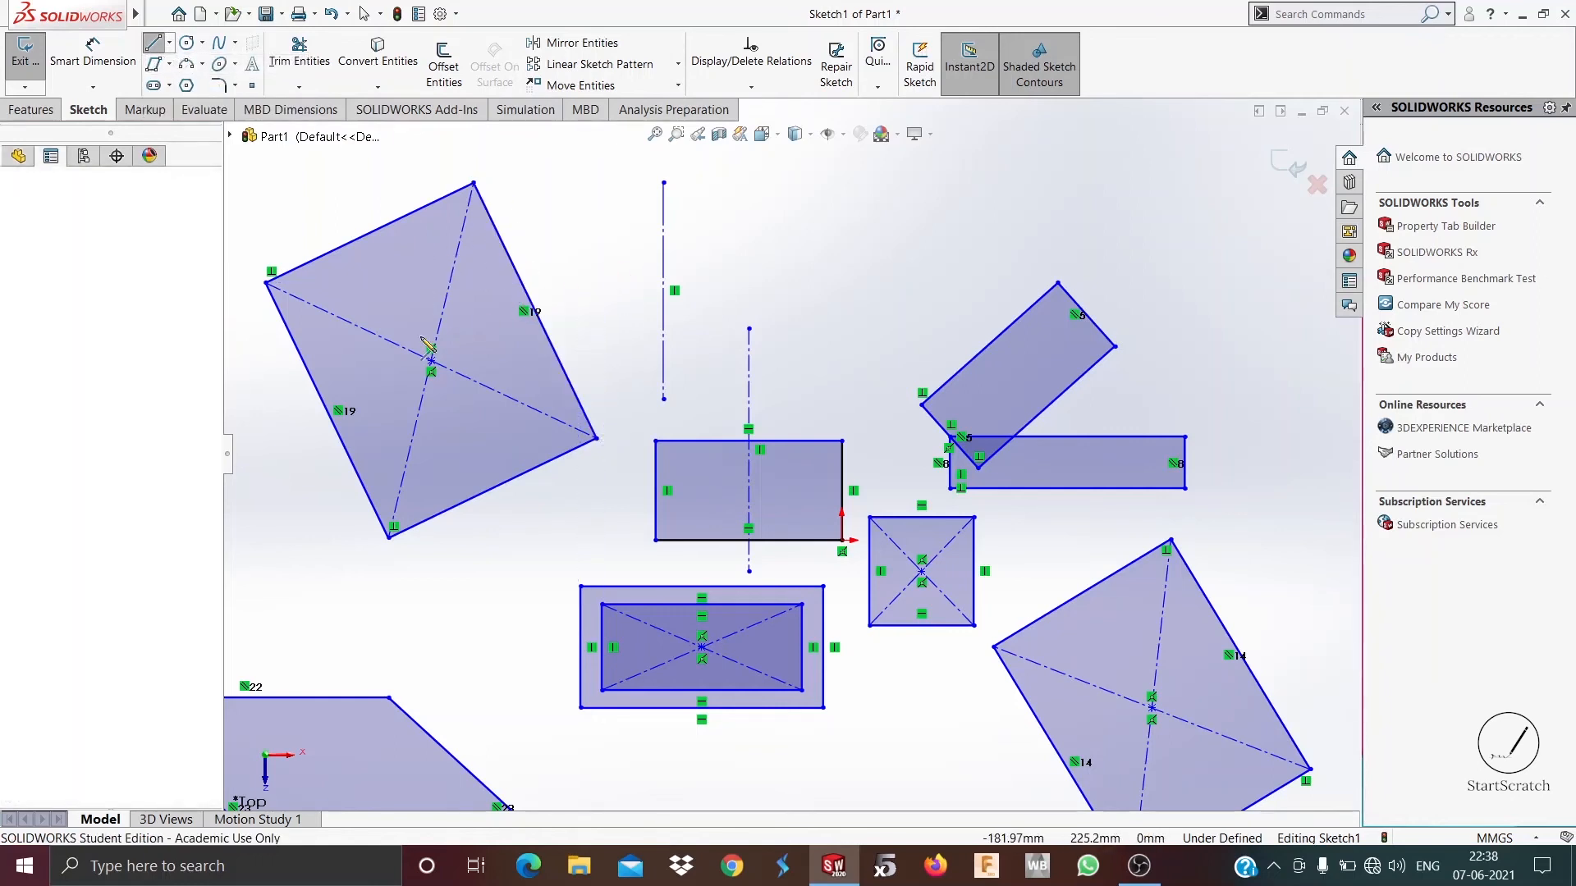
left_click(616, 264)
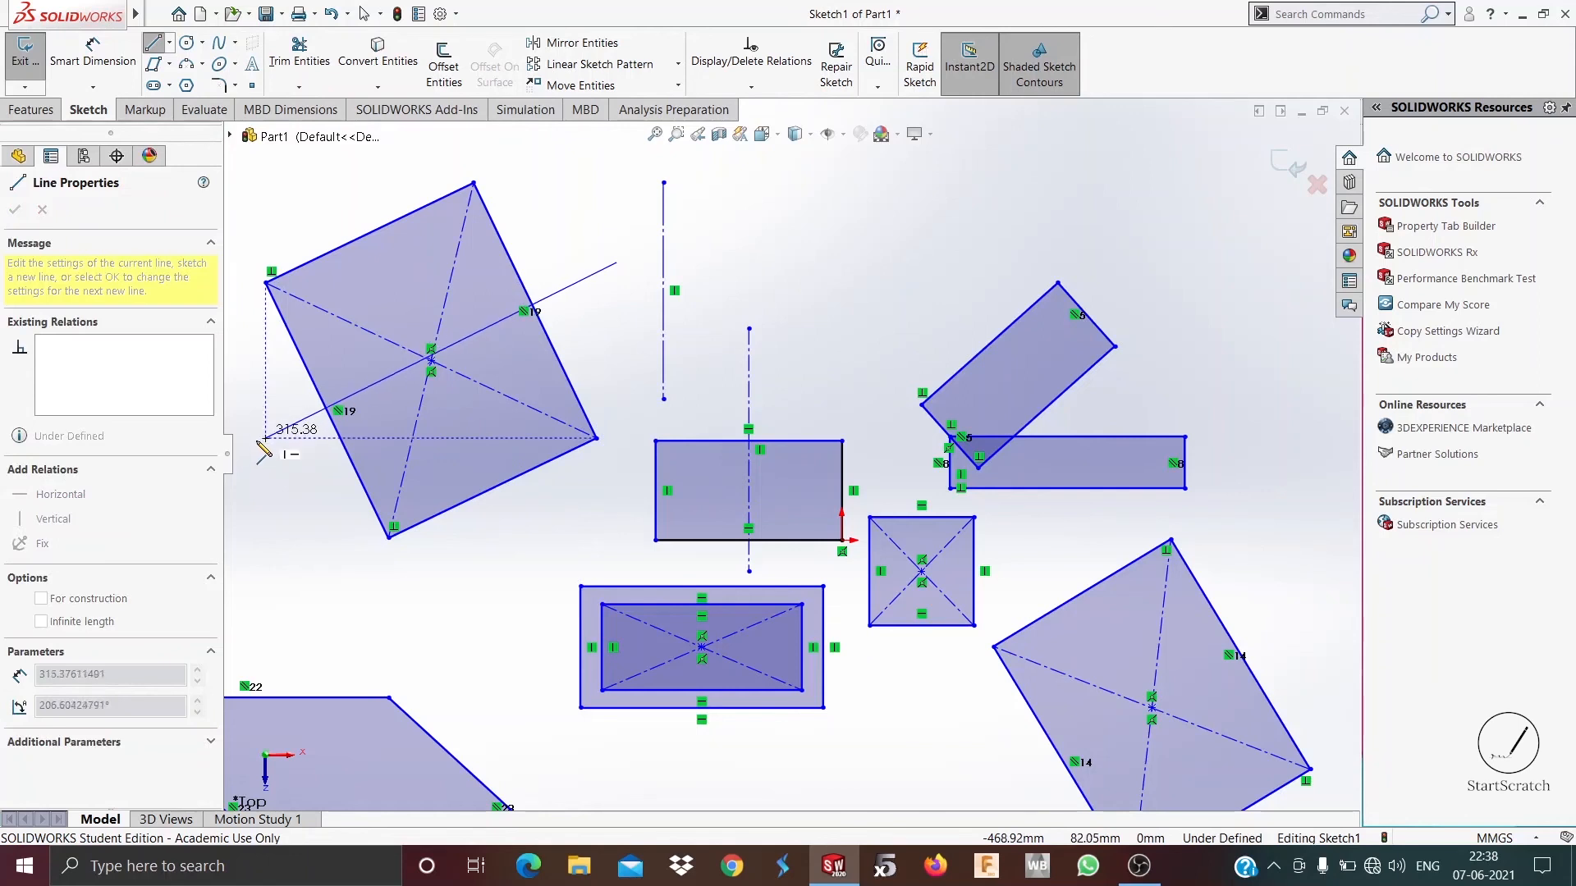
left_click(255, 440)
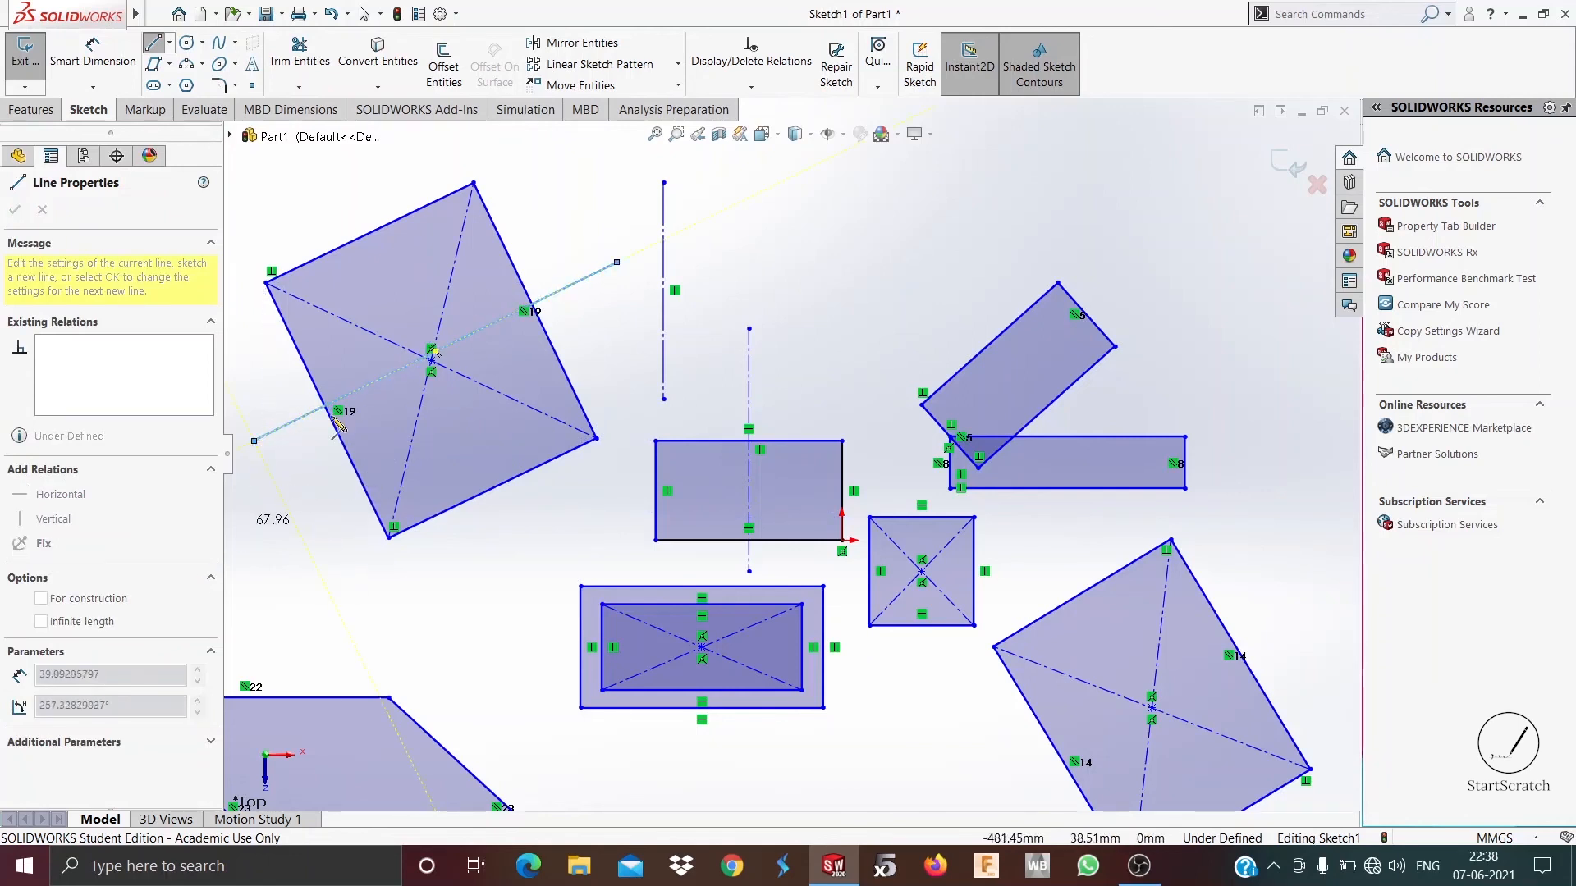
right_click(267, 379)
left_click(317, 385)
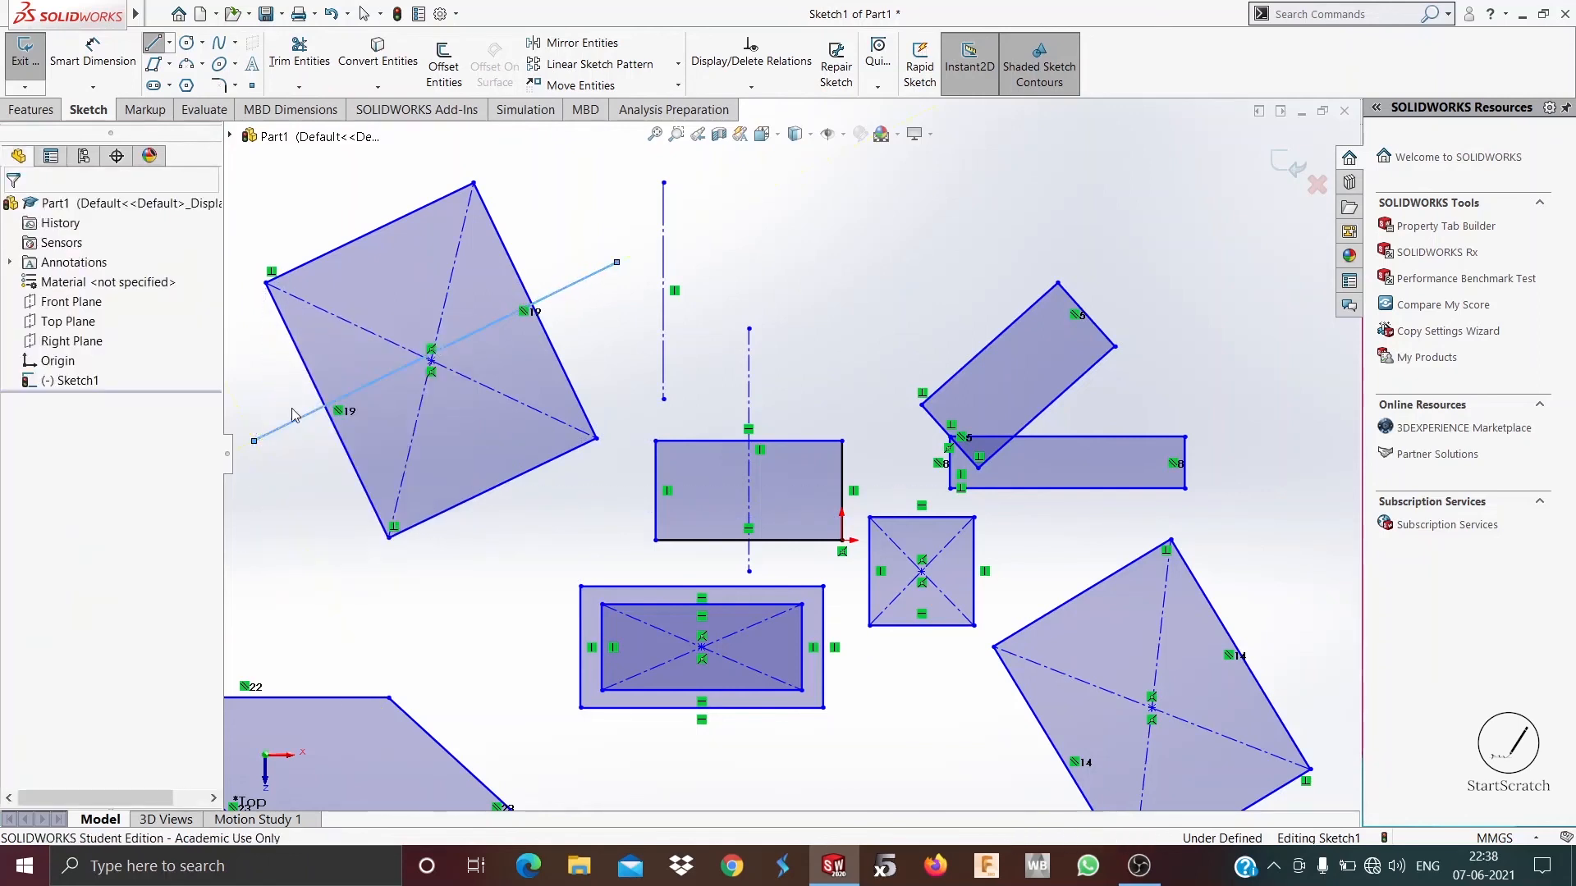
Convert the slanted line crossing the left tilted rectangle to construction geometry
left_click(292, 423)
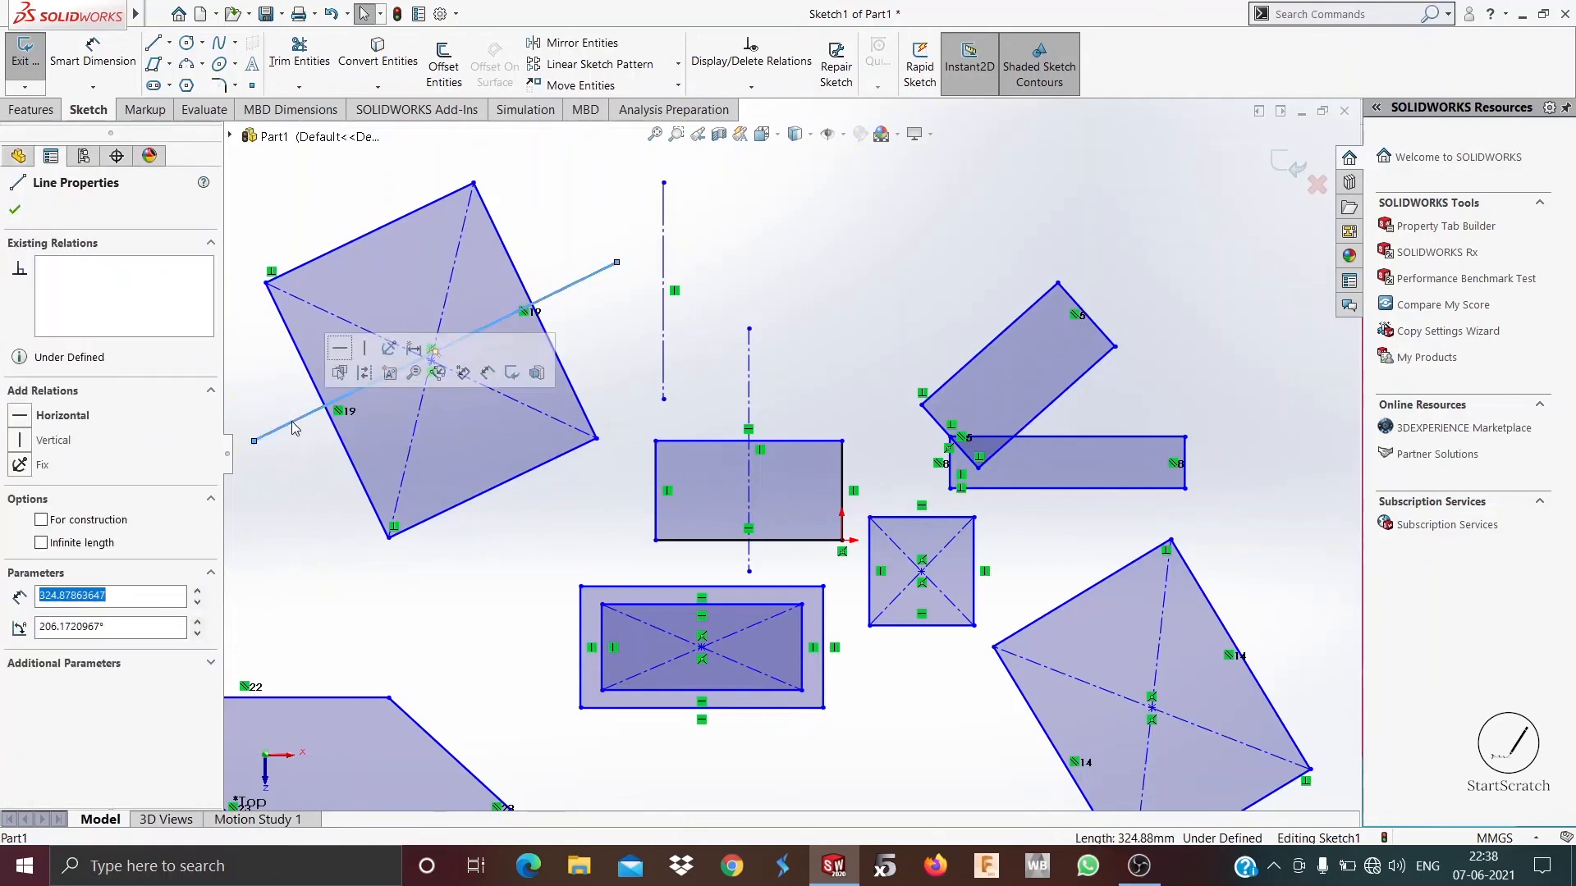
left_click(95, 521)
left_click(264, 510)
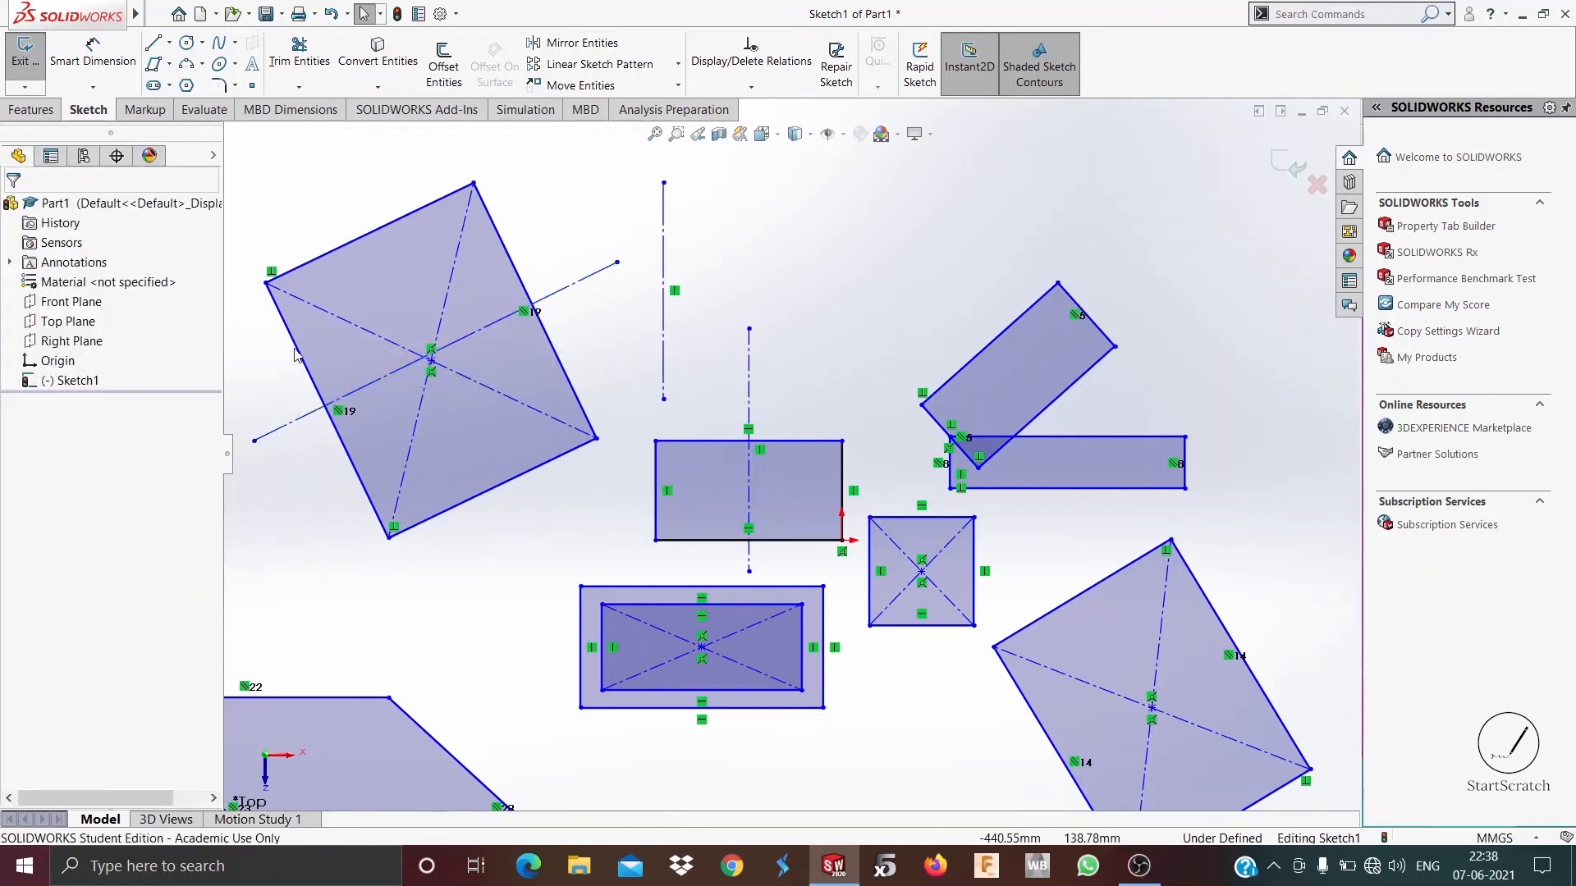